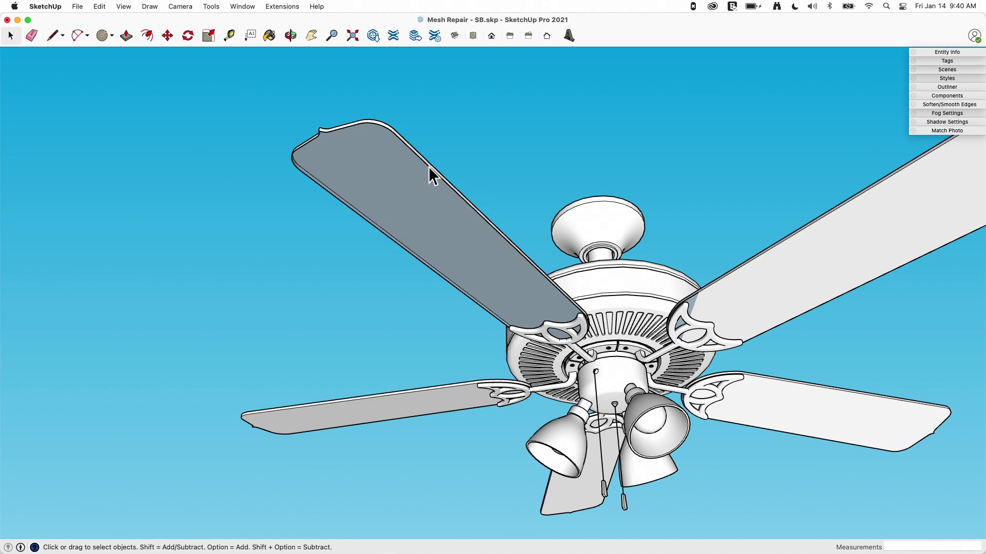
# - Open the long fan blade nested inside its bracket component for editing and hide the rest of the model
pyautogui.click(386, 130)
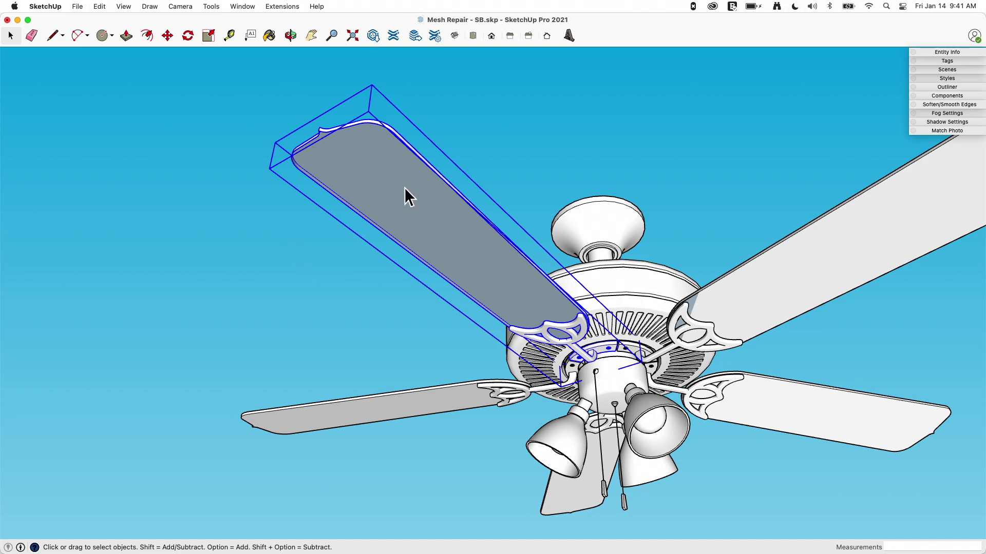
pyautogui.moveTo(343, 136); pyautogui.dragTo(416, 199, button='middle')
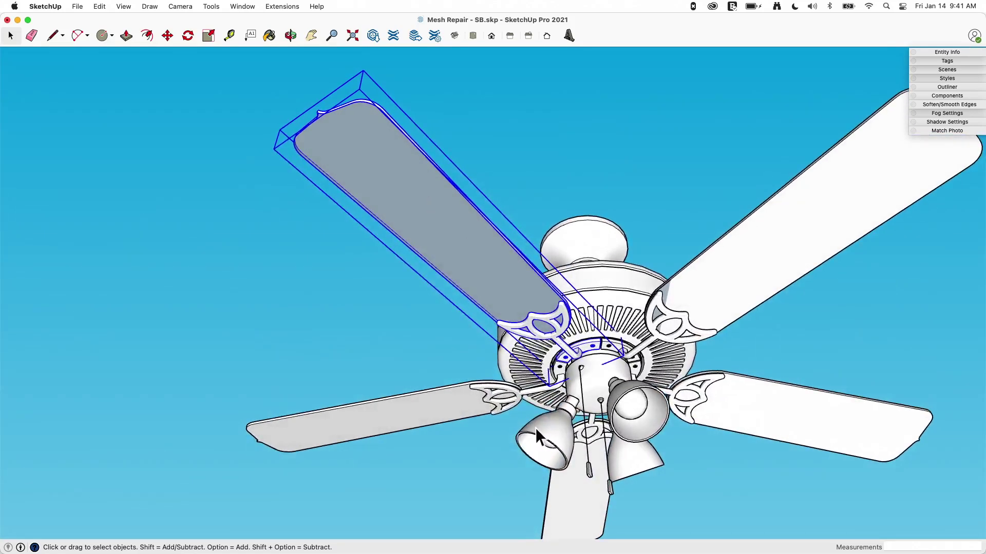
pyautogui.doubleClick(423, 198)
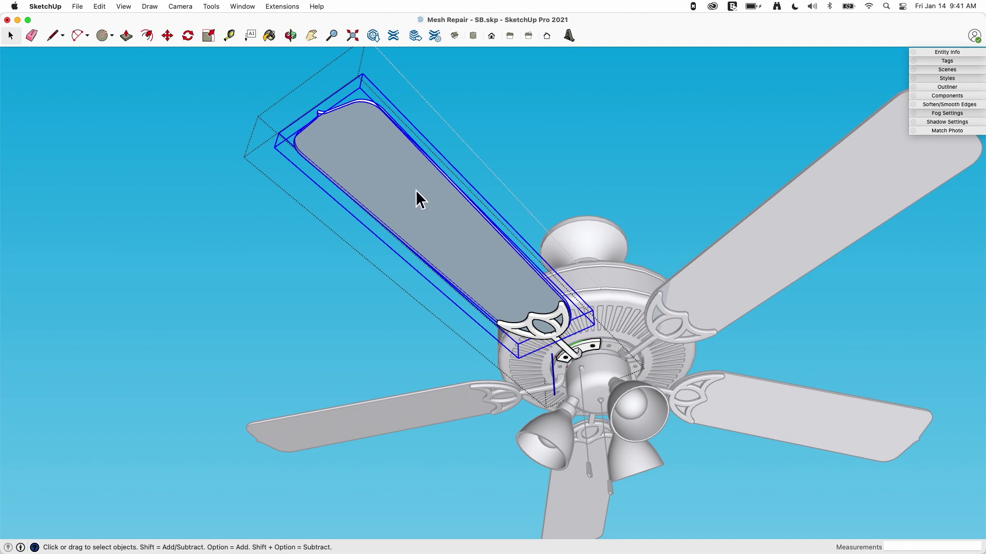
pyautogui.doubleClick(394, 205)
pyautogui.click(393, 198)
pyautogui.moveTo(341, 128); pyautogui.dragTo(437, 158, button='middle')
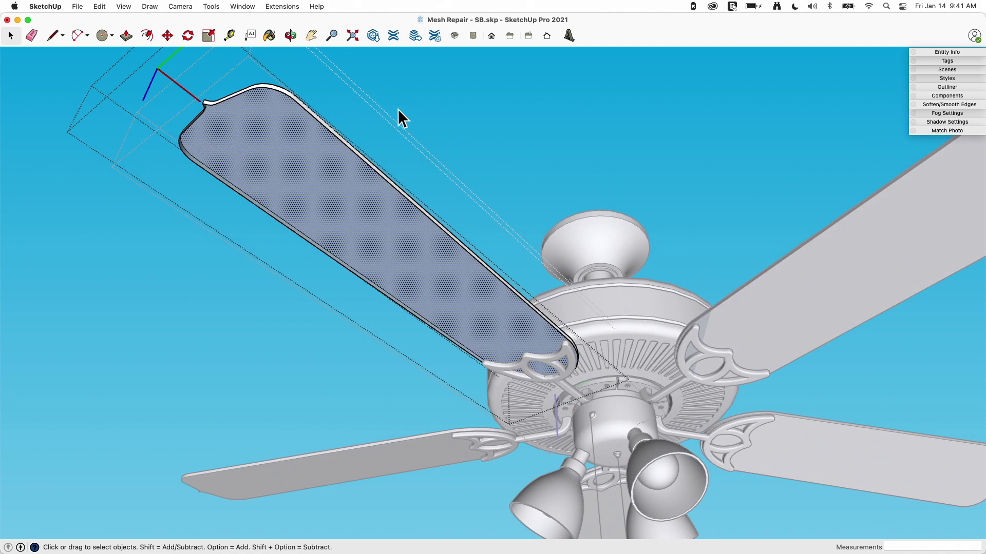
pyautogui.click(124, 6)
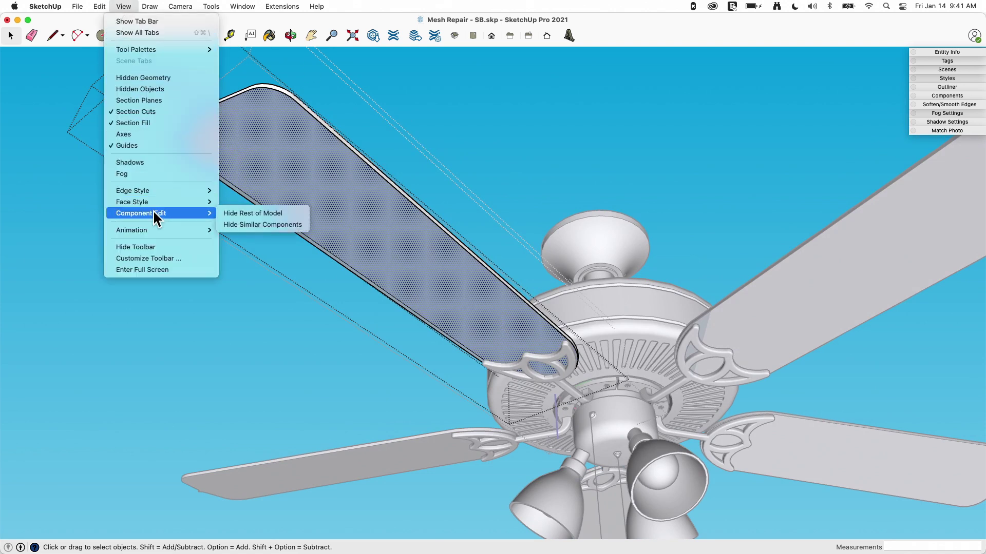
pyautogui.click(240, 214)
# - Erase the stray edge at the blade's rounded end and retrace a blade boundary edge with the Line tool to rebuild the missing face
pyautogui.scroll(6, 455, 270)
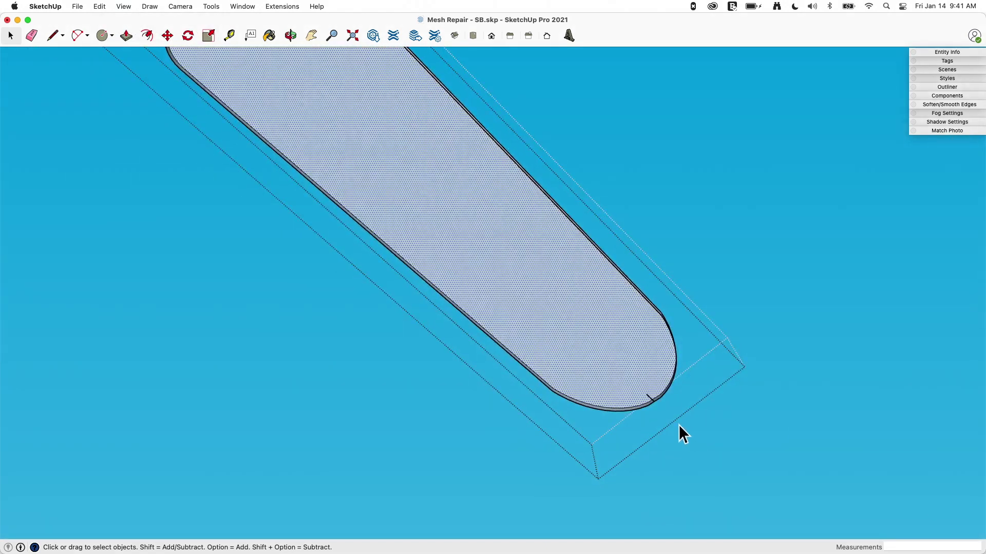
pyautogui.scroll(4, 660, 407)
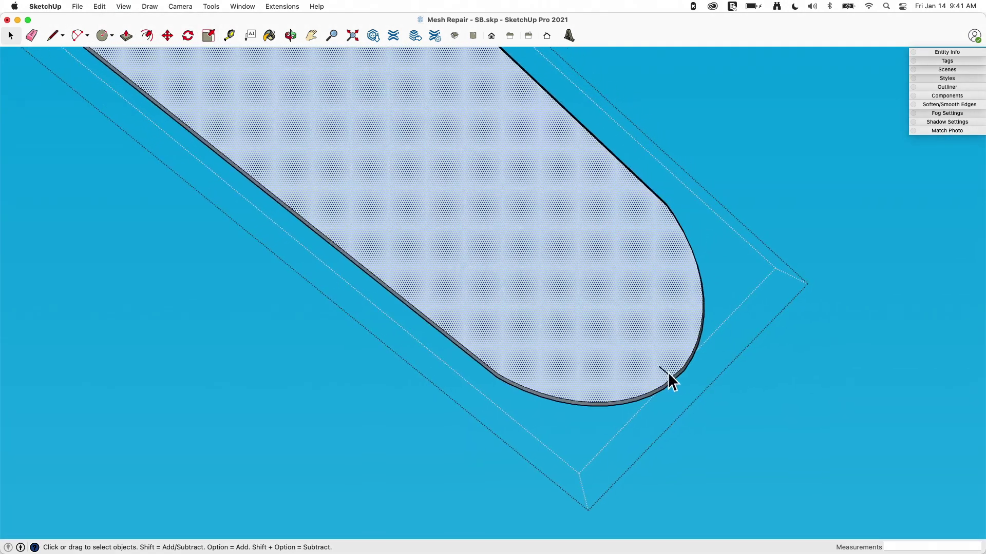
pyautogui.press('e')
pyautogui.press('l')
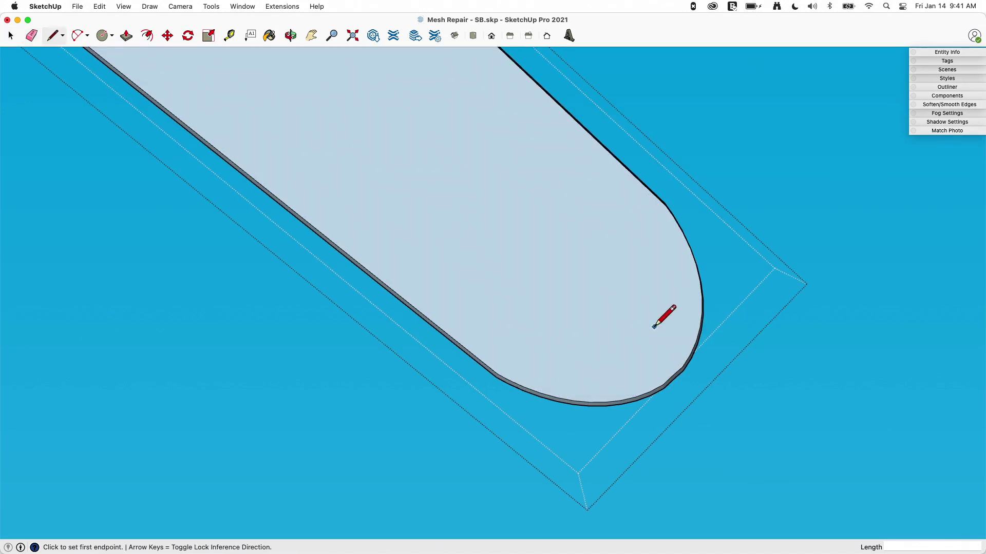
pyautogui.moveTo(662, 314); pyautogui.dragTo(442, 126, button='middle')
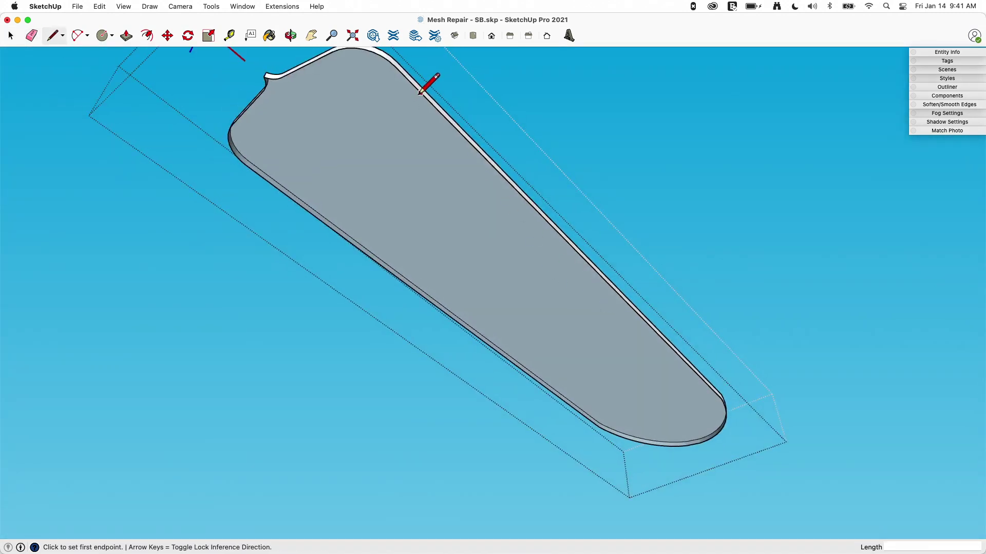
pyautogui.click(444, 108)
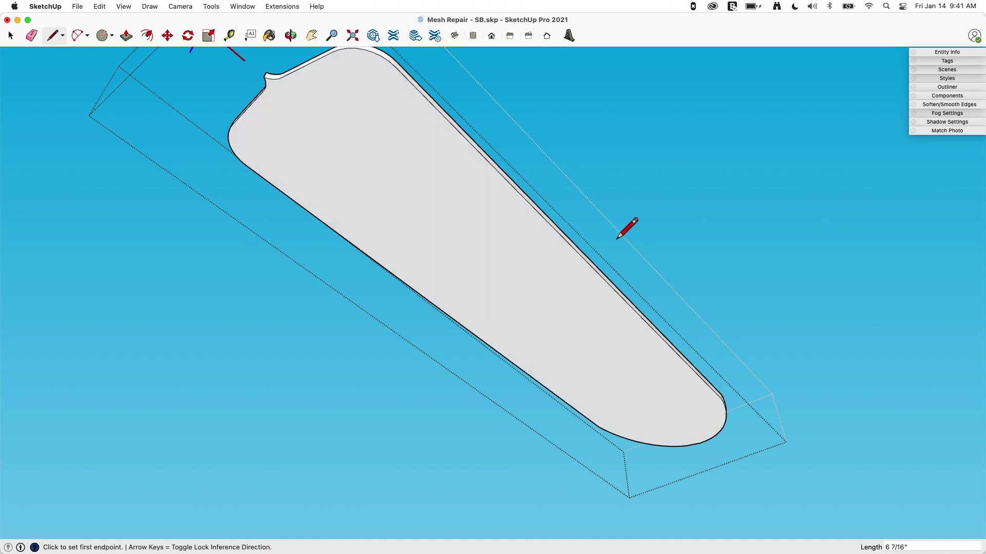
# - Select the blade's rebuilt broad face and examine it from several angles
pyautogui.moveTo(282, 83); pyautogui.dragTo(330, 233, button='middle')
pyautogui.click(476, 149)
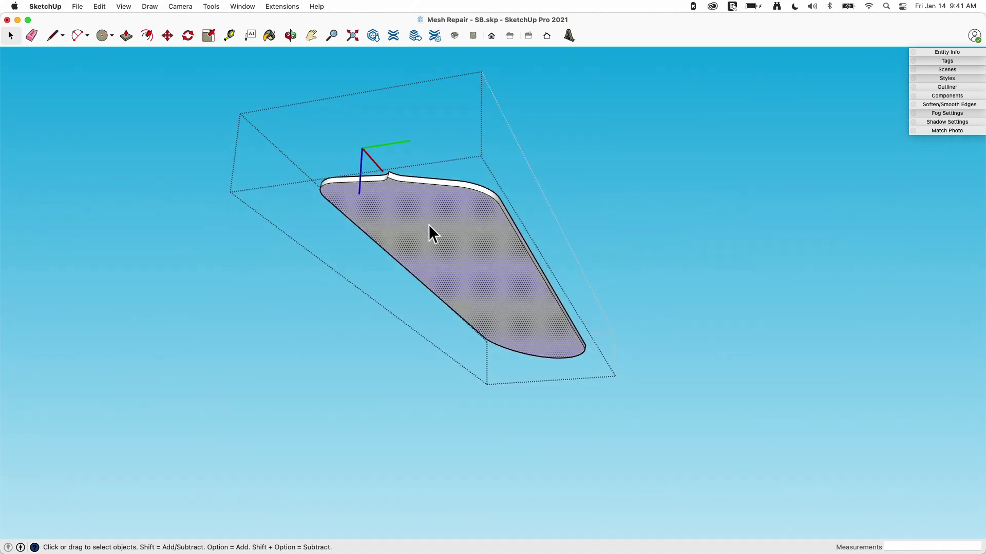
pyautogui.moveTo(429, 226); pyautogui.dragTo(404, 233, button='middle')
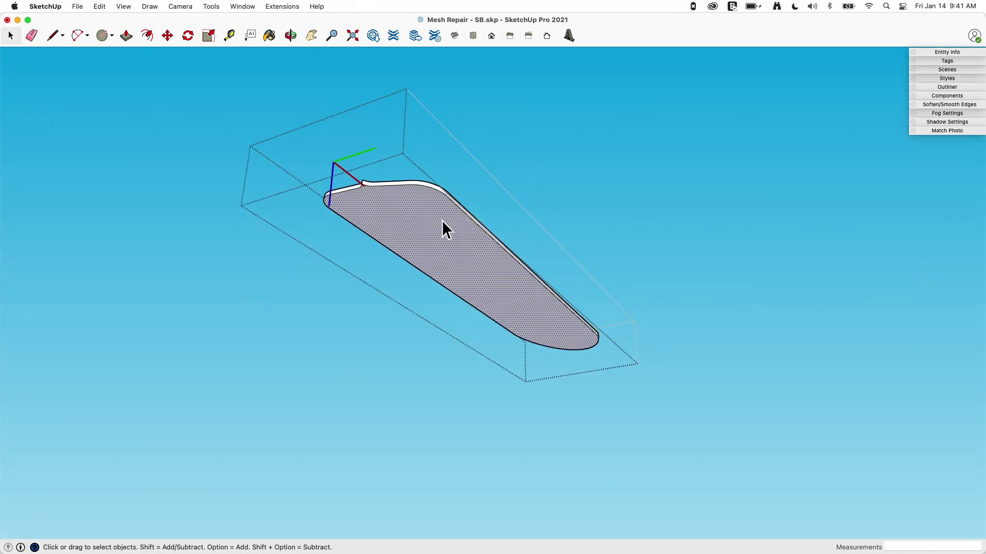
pyautogui.moveTo(442, 221); pyautogui.dragTo(327, 281, button='middle')
# - Open the blade with the partly missing face at its rounded end for editing and show hidden geometry
pyautogui.click(328, 281)
pyautogui.moveTo(381, 246); pyautogui.dragTo(585, 262, button='middle')
pyautogui.doubleClick(574, 278)
pyautogui.scroll(5, 565, 308)
pyautogui.moveTo(462, 86); pyautogui.dragTo(517, 360, button='middle')
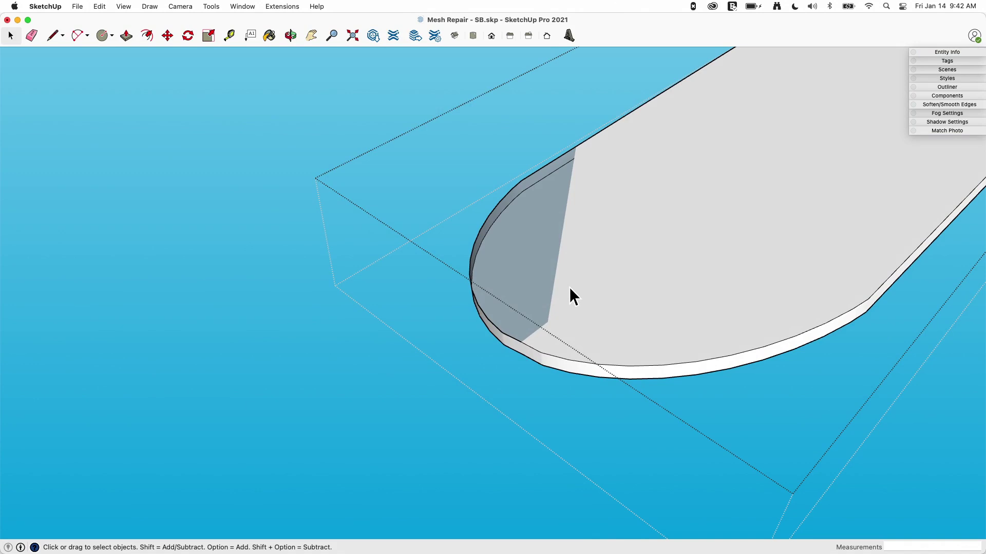
pyautogui.moveTo(570, 289); pyautogui.dragTo(529, 304, button='middle')
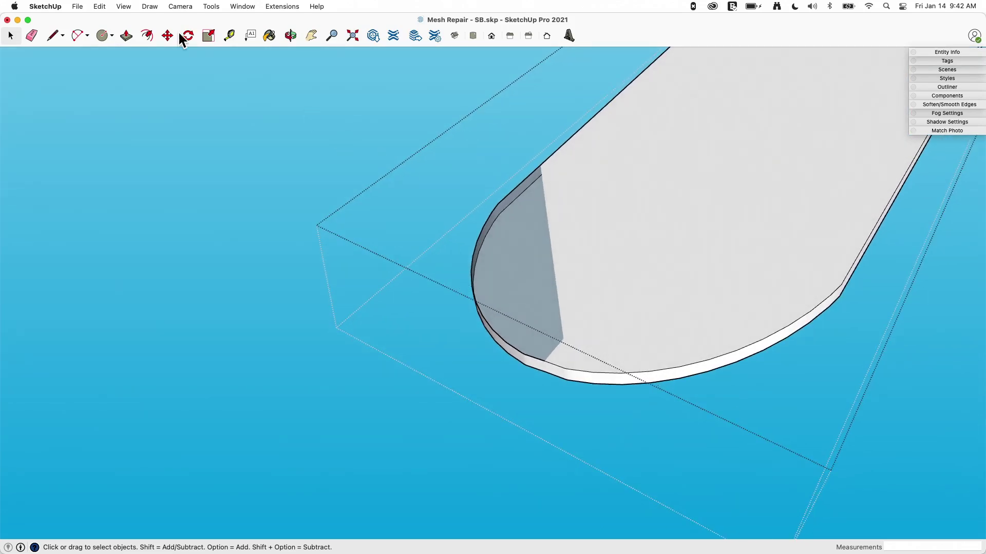
pyautogui.click(121, 7)
pyautogui.click(136, 77)
# - Retrace the short hidden edge bordering the gap at the blade's rounded end with the Line tool to fill the missing face
pyautogui.moveTo(640, 211); pyautogui.dragTo(596, 129, button='middle')
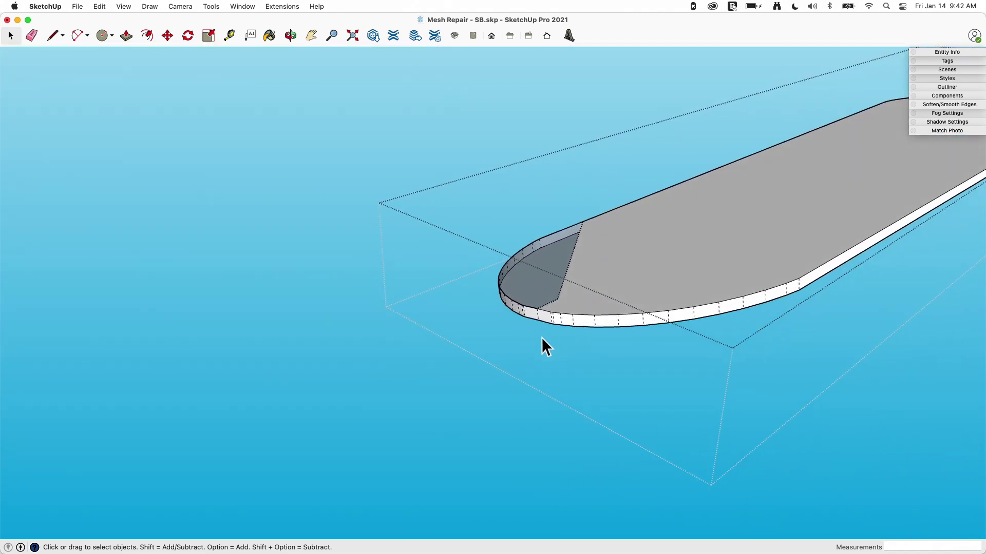
pyautogui.moveTo(564, 292); pyautogui.dragTo(611, 154, button='middle')
pyautogui.moveTo(548, 251); pyautogui.dragTo(606, 231, button='middle')
pyautogui.moveTo(517, 277); pyautogui.dragTo(559, 296, button='middle')
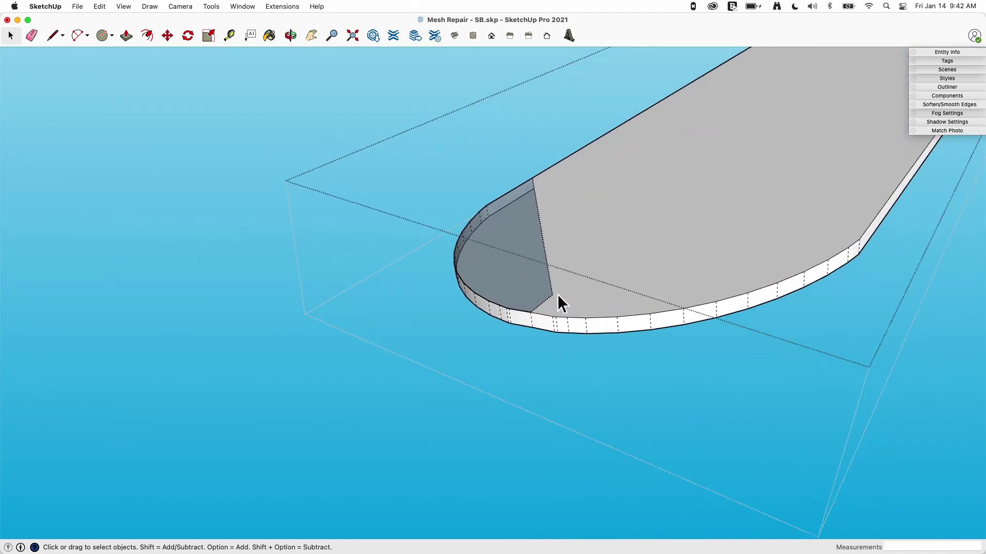
pyautogui.click(557, 294)
pyautogui.press('l')
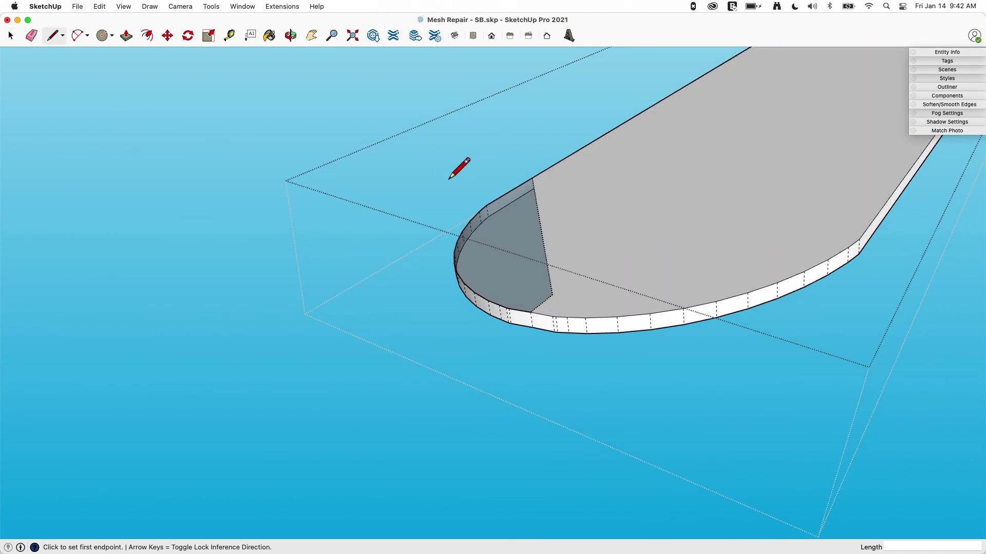
pyautogui.click(552, 294)
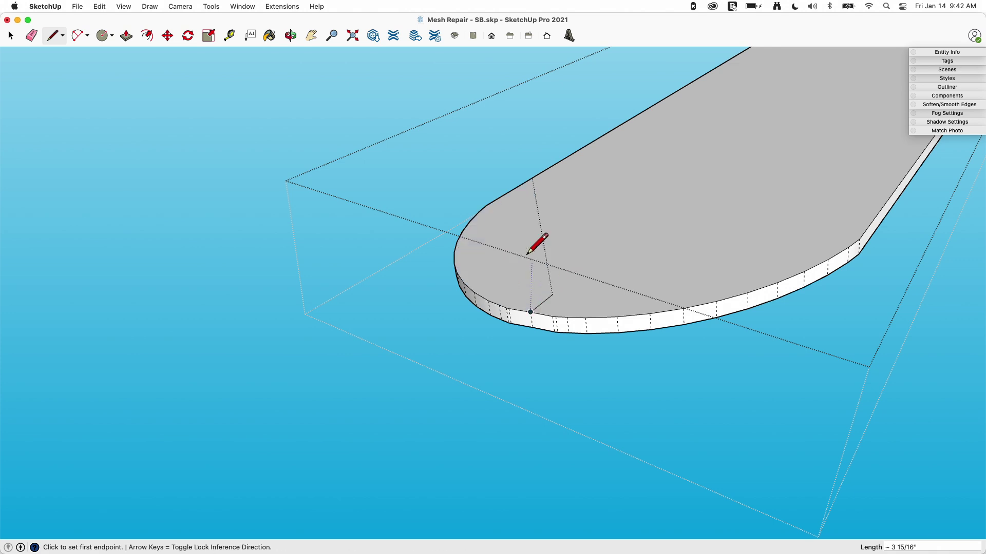
# - Erase the two leftover hidden edges that divide the blade's broad face near the rounded end
pyautogui.moveTo(568, 287)
pyautogui.mouseDown(button='middle')
pyautogui.moveTo(550, 253)
pyautogui.moveTo(590, 236)
pyautogui.mouseUp(button='middle')
pyautogui.press('e')
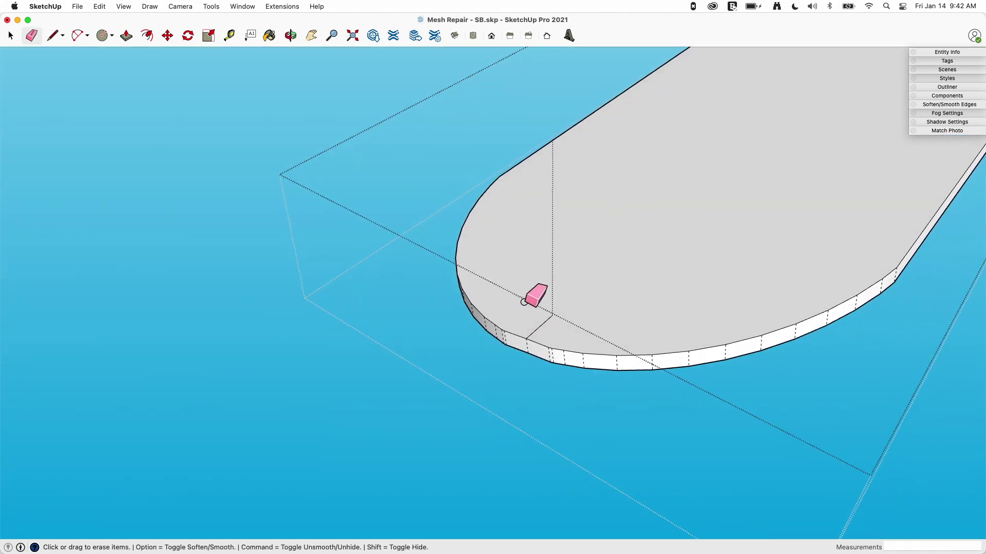
pyautogui.moveTo(532, 292)
pyautogui.mouseDown(button='middle')
pyautogui.moveTo(550, 307)
pyautogui.moveTo(599, 202)
pyautogui.moveTo(580, 194)
pyautogui.moveTo(539, 229)
pyautogui.moveTo(631, 83)
pyautogui.moveTo(457, 211)
pyautogui.mouseUp(button='middle')
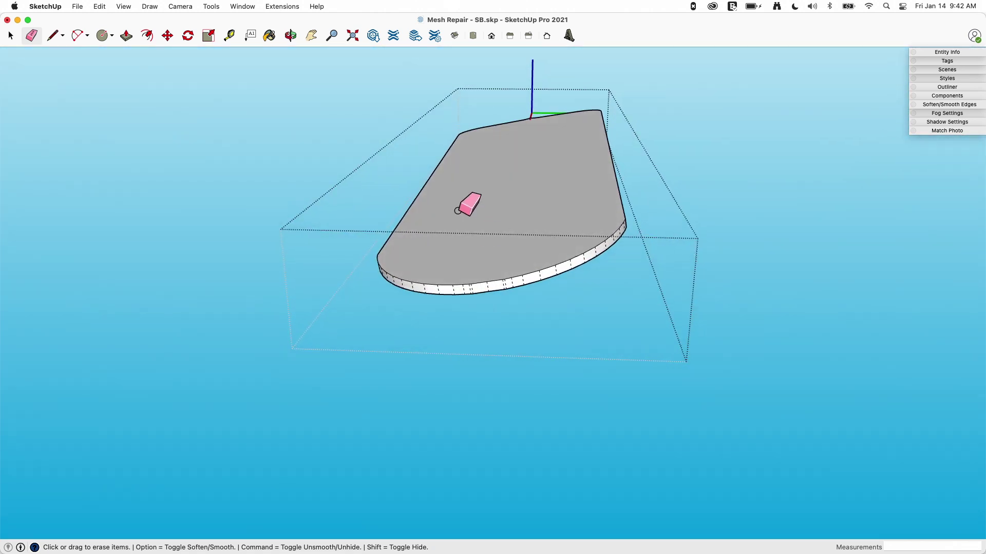
pyautogui.moveTo(574, 167); pyautogui.dragTo(410, 155, button='middle')
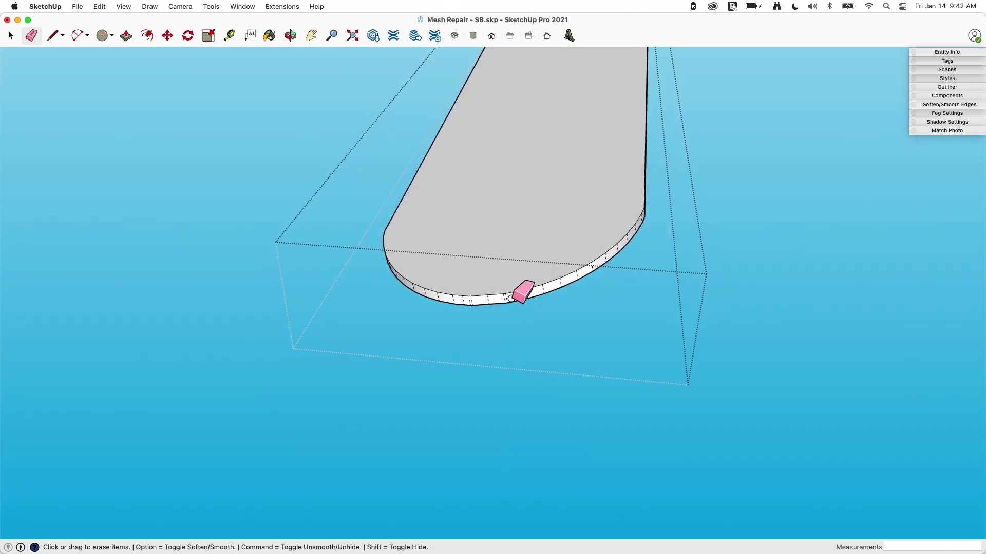
pyautogui.moveTo(511, 298)
pyautogui.mouseDown(button='middle')
pyautogui.moveTo(346, 216)
pyautogui.moveTo(502, 352)
pyautogui.moveTo(577, 295)
pyautogui.moveTo(545, 342)
pyautogui.moveTo(457, 233)
pyautogui.moveTo(595, 218)
pyautogui.moveTo(553, 282)
pyautogui.moveTo(461, 232)
pyautogui.mouseUp(button='middle')
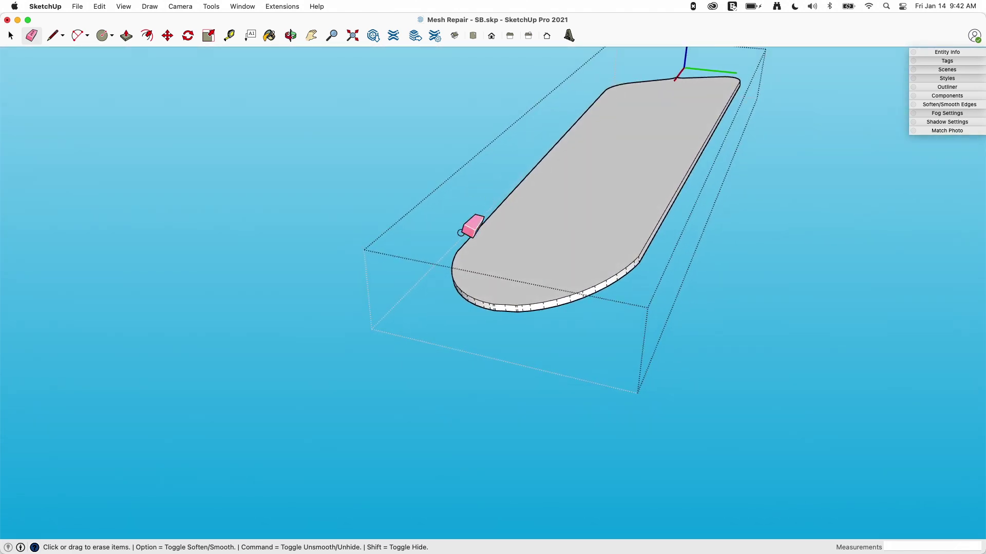
pyautogui.moveTo(467, 233)
pyautogui.mouseDown(button='middle')
pyautogui.moveTo(506, 310)
pyautogui.moveTo(502, 251)
pyautogui.moveTo(569, 347)
pyautogui.moveTo(486, 276)
pyautogui.moveTo(561, 297)
pyautogui.moveTo(477, 279)
pyautogui.moveTo(537, 324)
pyautogui.moveTo(452, 258)
pyautogui.mouseUp(button='middle')
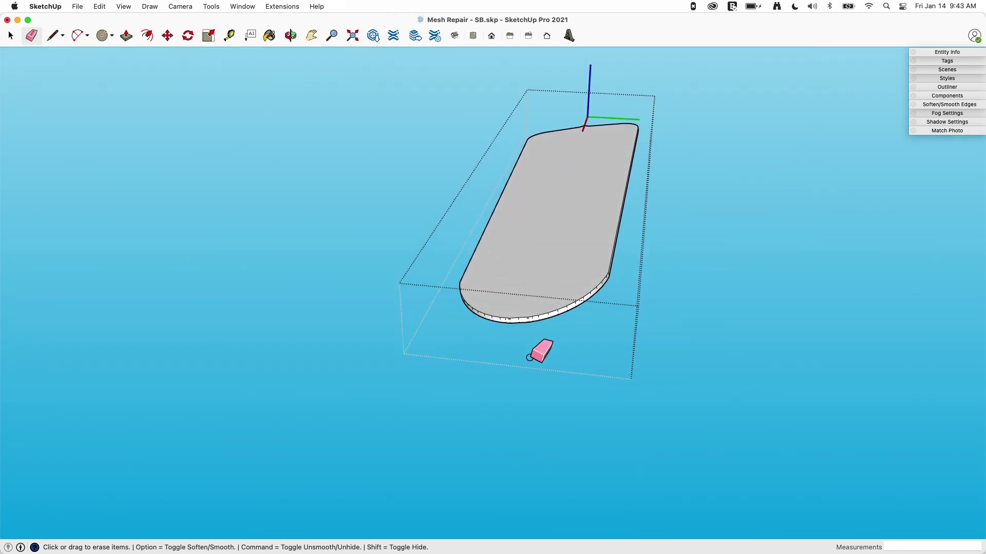
# - Finish editing the blade and turn off the hidden geometry display
pyautogui.press('space')
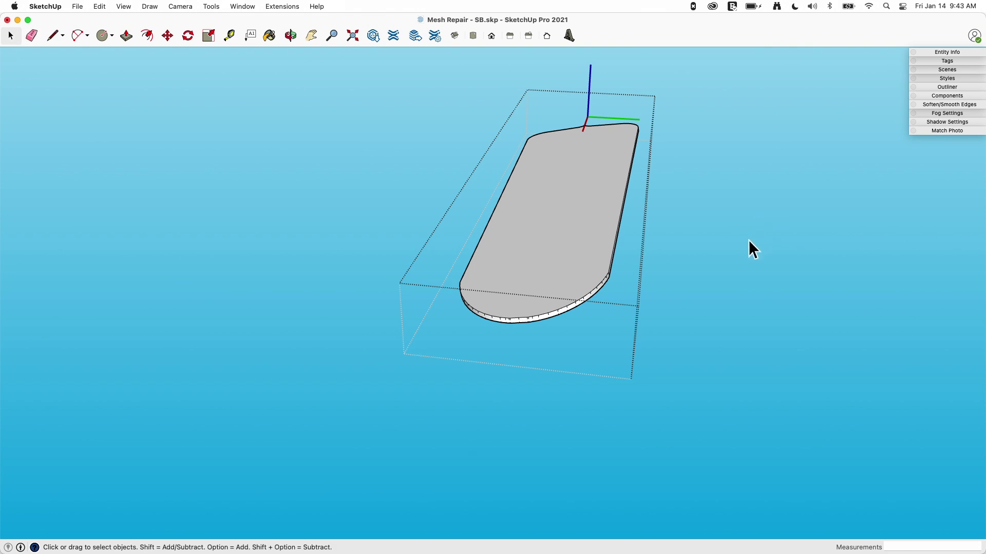
pyautogui.press('super+z')
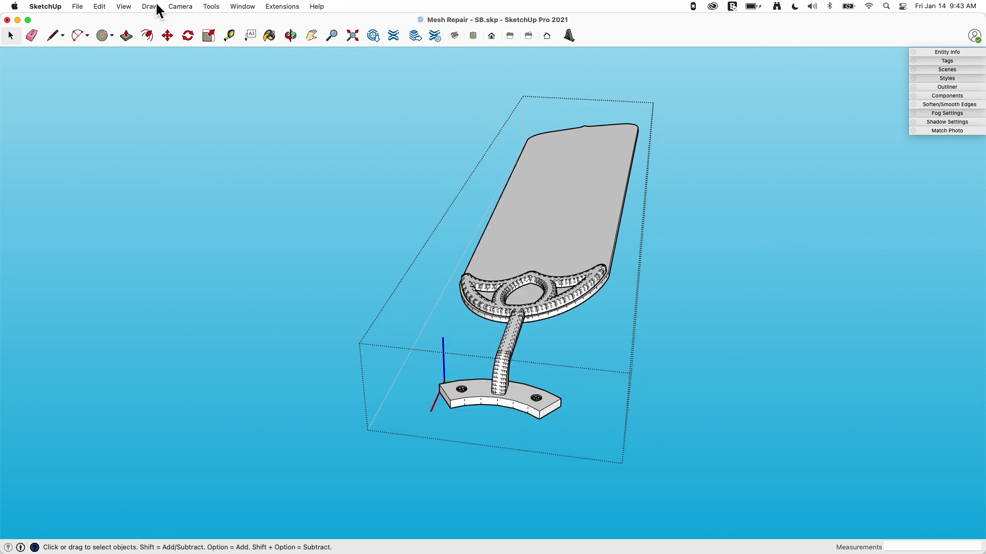
pyautogui.click(124, 5)
pyautogui.click(146, 76)
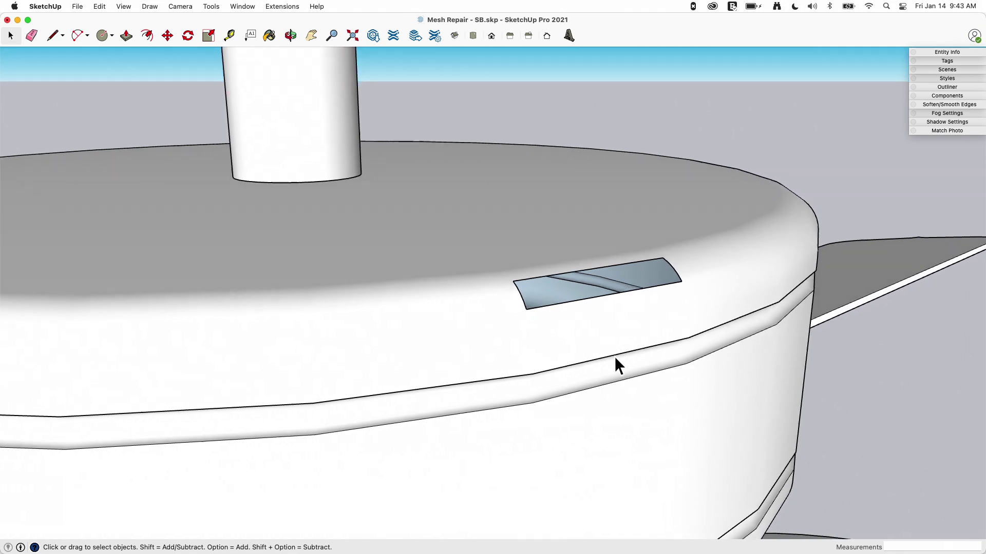
# - Open the round motor housing for editing and select its smooth upper surface around the hole
pyautogui.scroll(-3, 523, 291)
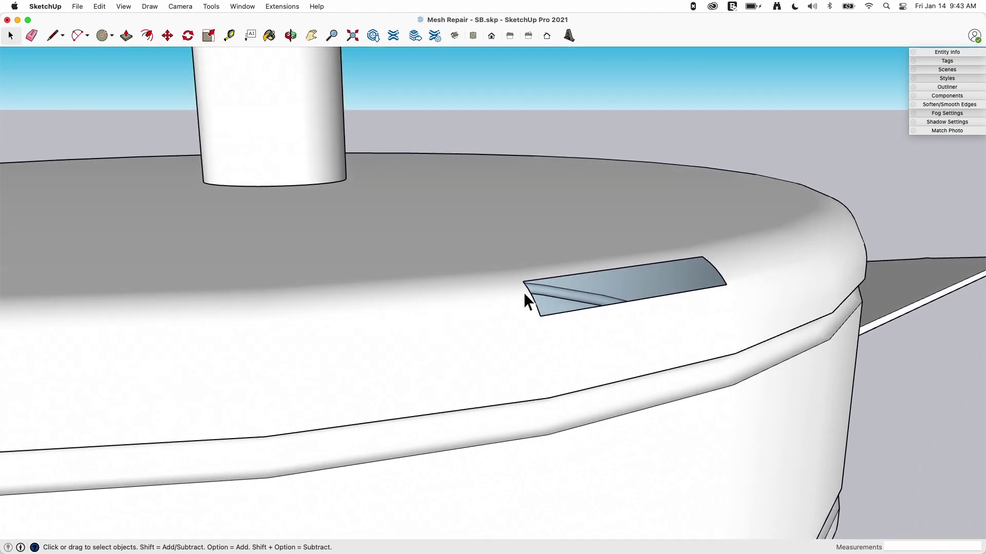
pyautogui.scroll(-8, 718, 267)
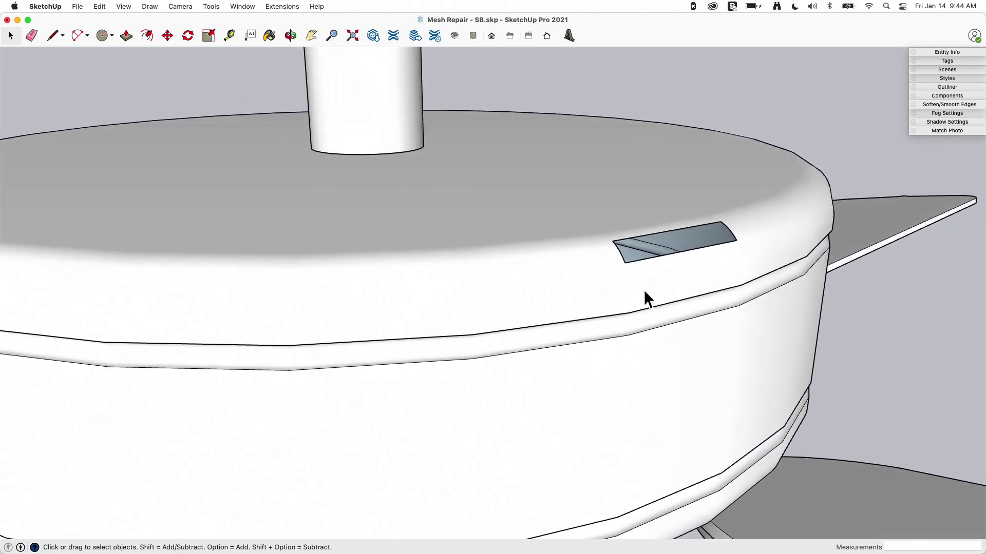
pyautogui.click(552, 276)
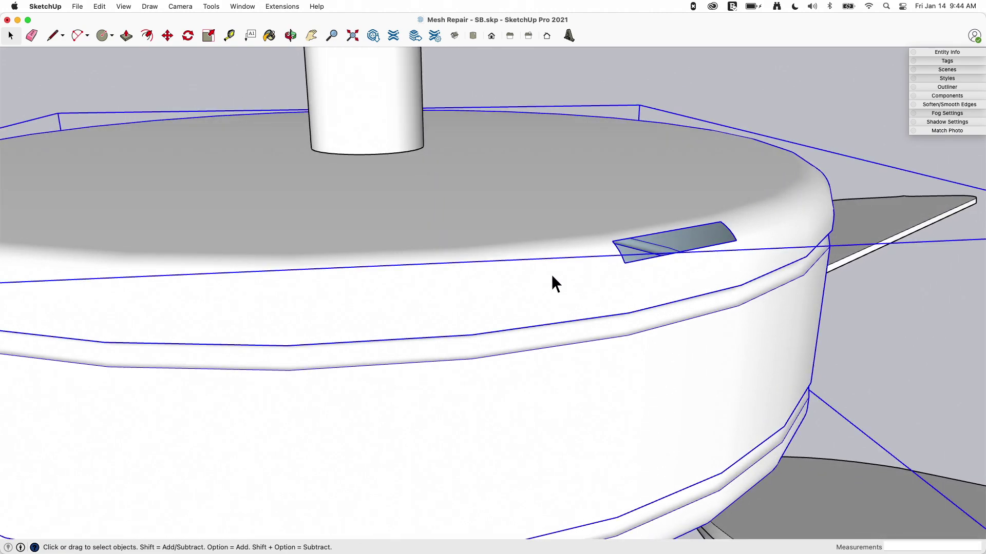
pyautogui.doubleClick(551, 274)
pyautogui.tripleClick(562, 272)
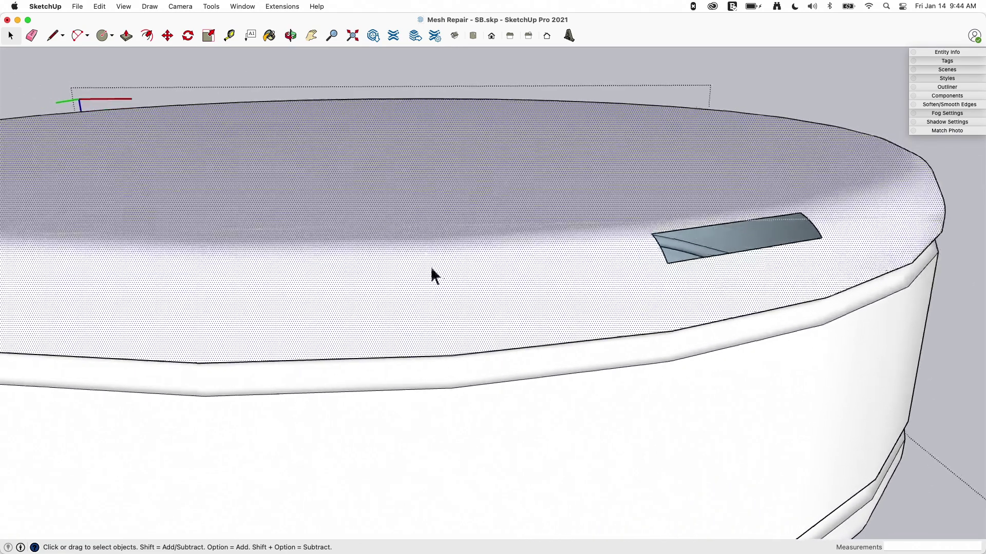
# - Show hidden geometry around the four-sided hole in the motor housing's curved upper edge
pyautogui.scroll(5, 793, 217)
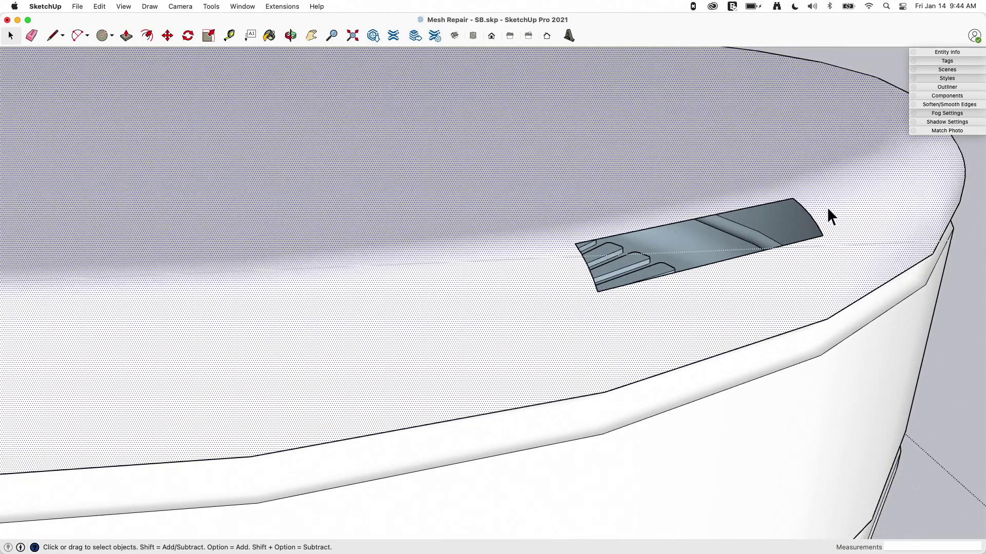
pyautogui.scroll(-5, 636, 242)
pyautogui.scroll(5, 696, 205)
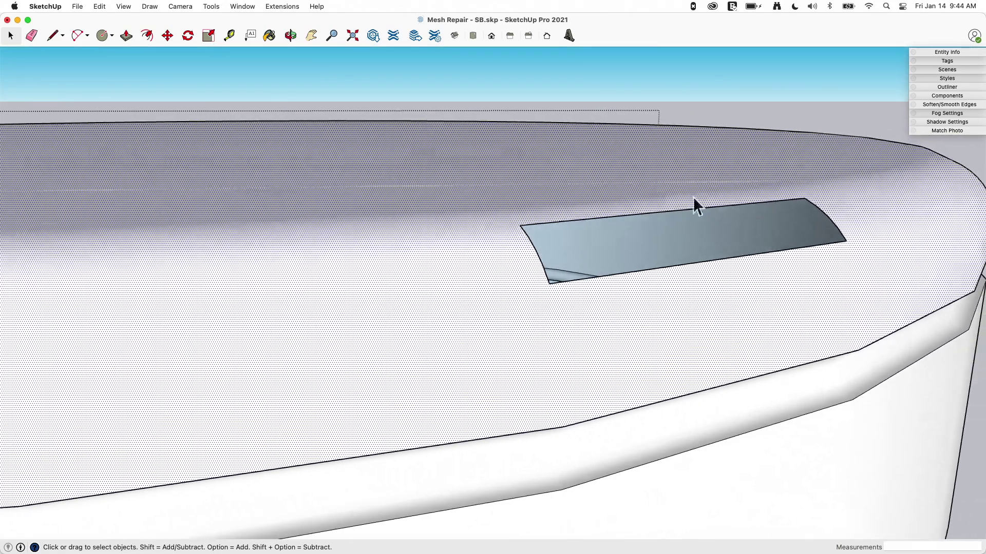
pyautogui.scroll(-5, 696, 205)
pyautogui.scroll(5, 726, 264)
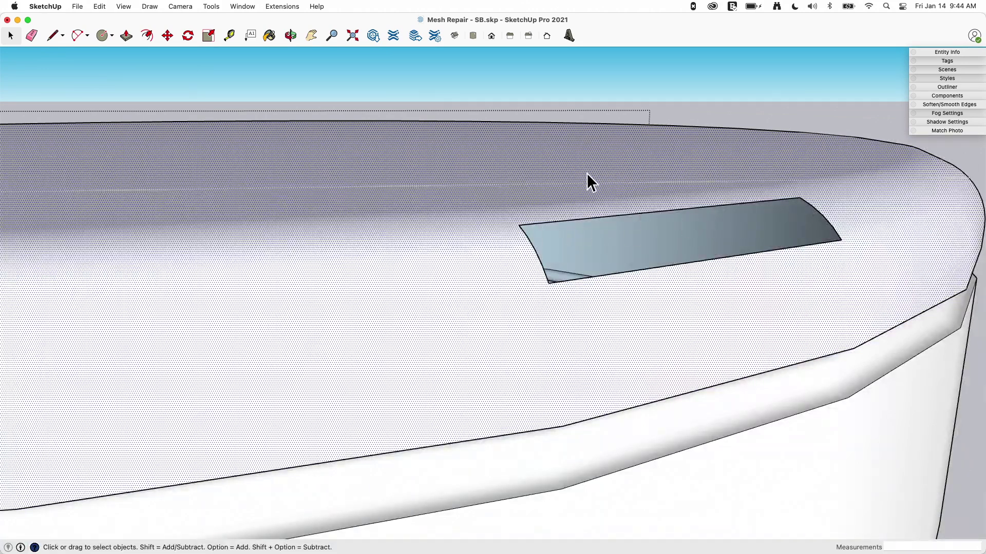
pyautogui.click(123, 7)
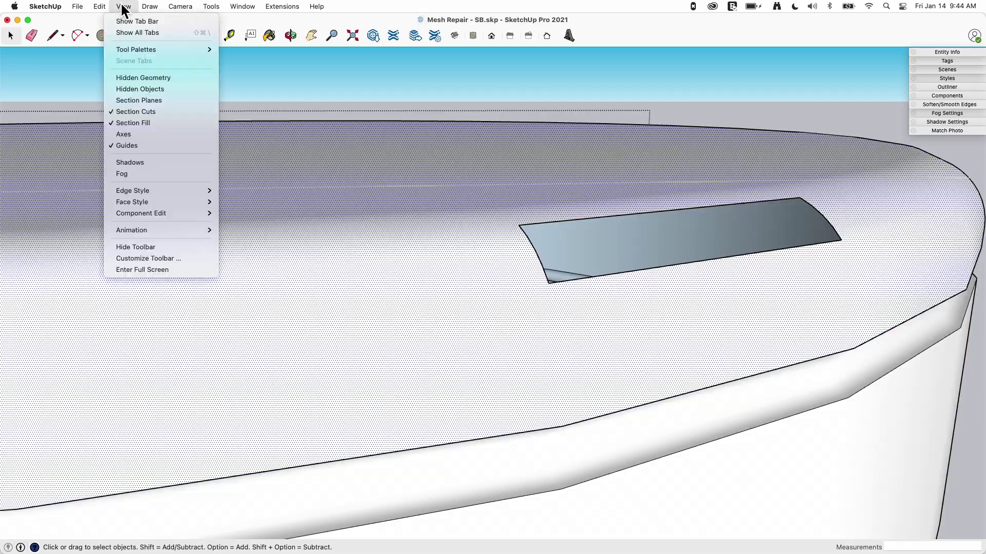
pyautogui.click(137, 76)
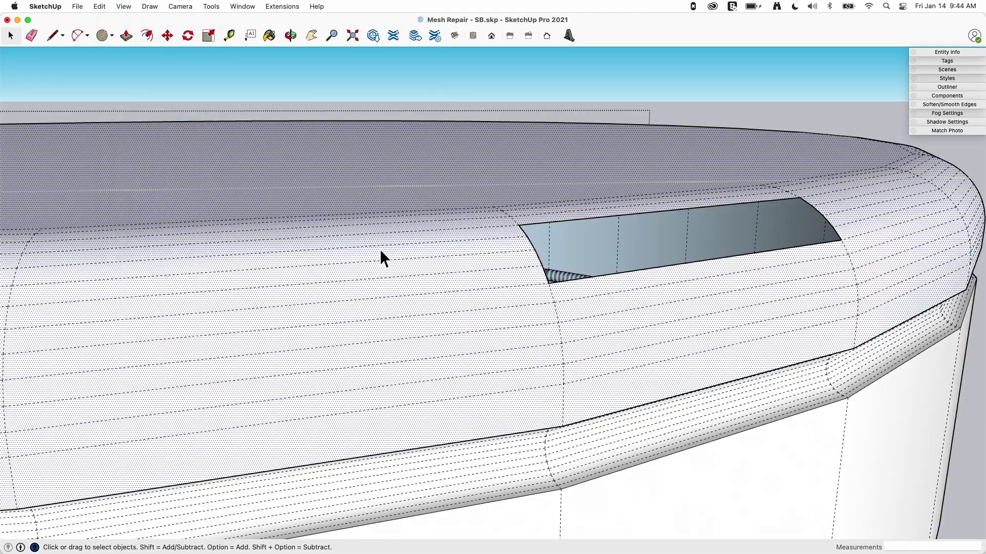
# - Draw three lines between matching vertices across the hole in the housing's curved upper edge to rebuild its missing faces
pyautogui.moveTo(381, 257); pyautogui.dragTo(554, 242, button='middle')
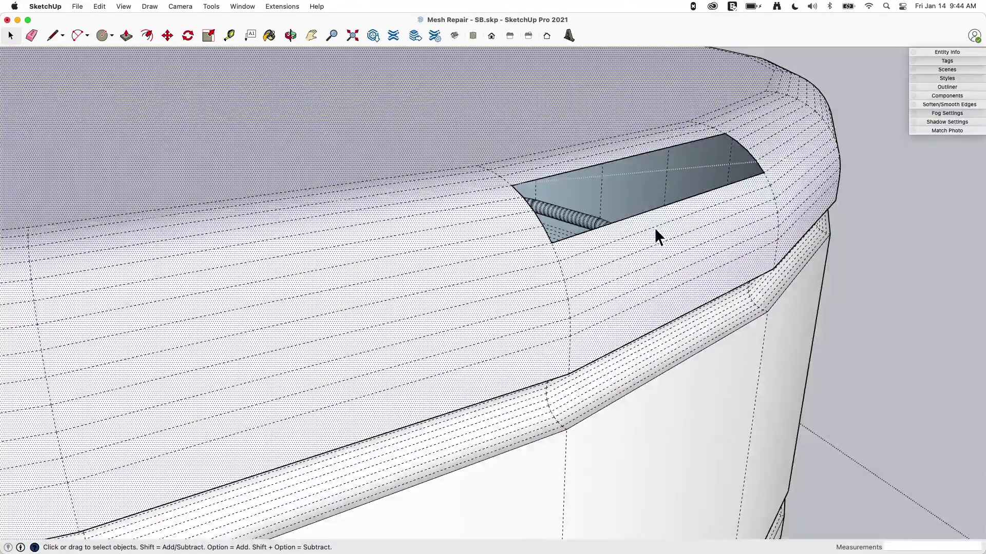
pyautogui.click(53, 35)
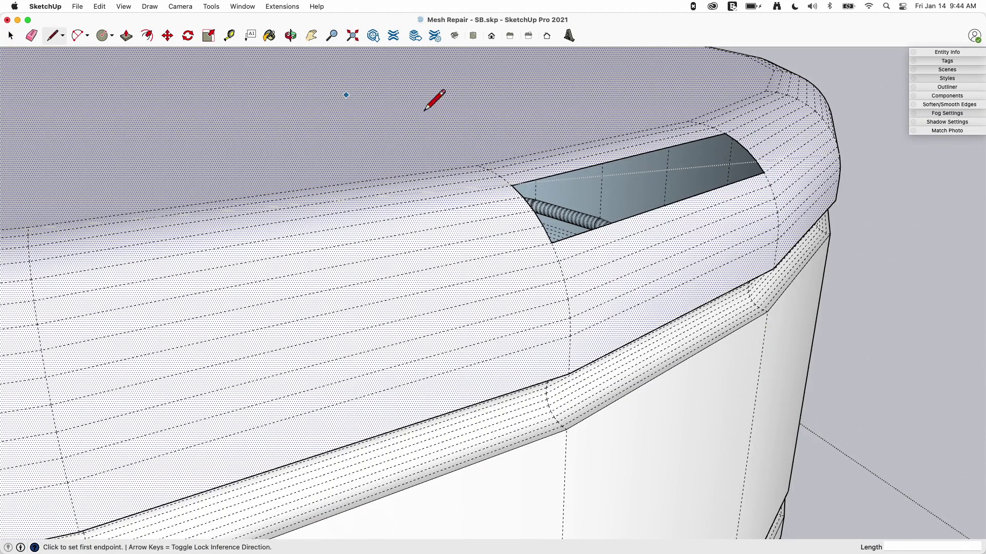
pyautogui.click(522, 197)
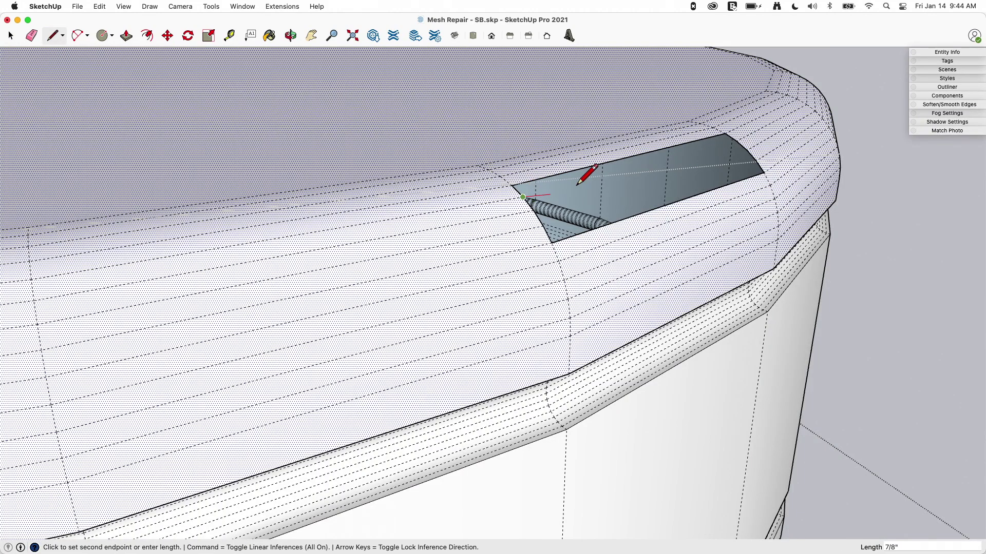
pyautogui.click(737, 141)
pyautogui.click(746, 150)
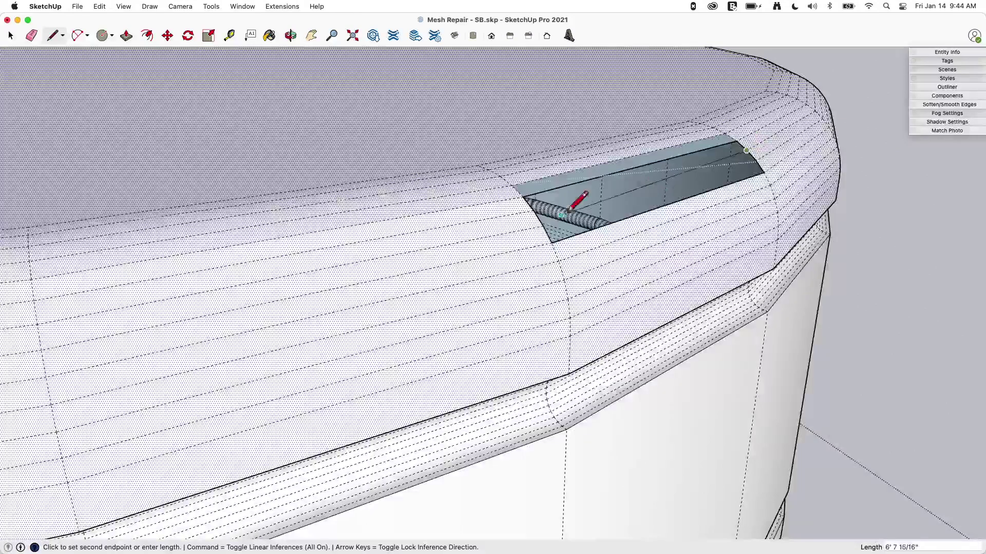
pyautogui.click(534, 209)
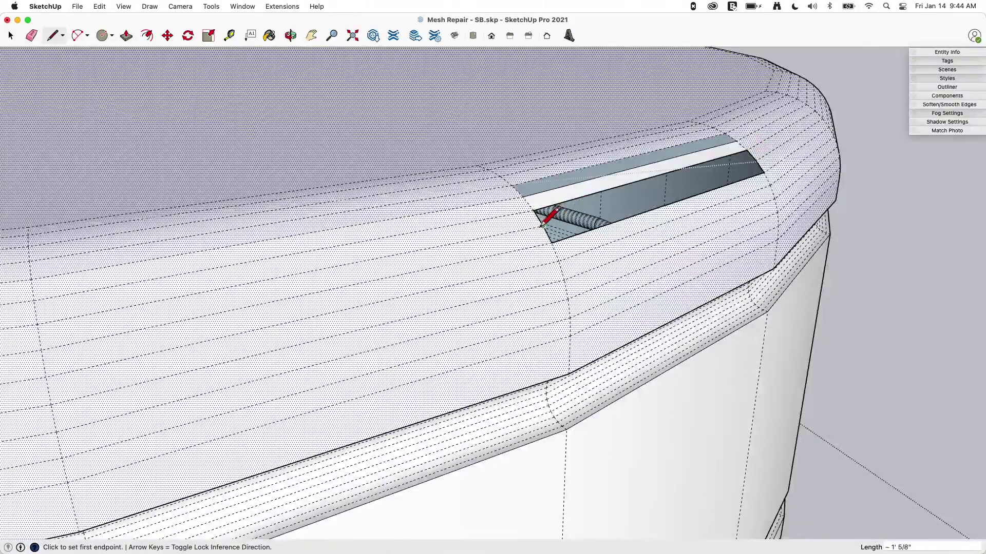
pyautogui.click(541, 226)
pyautogui.click(758, 161)
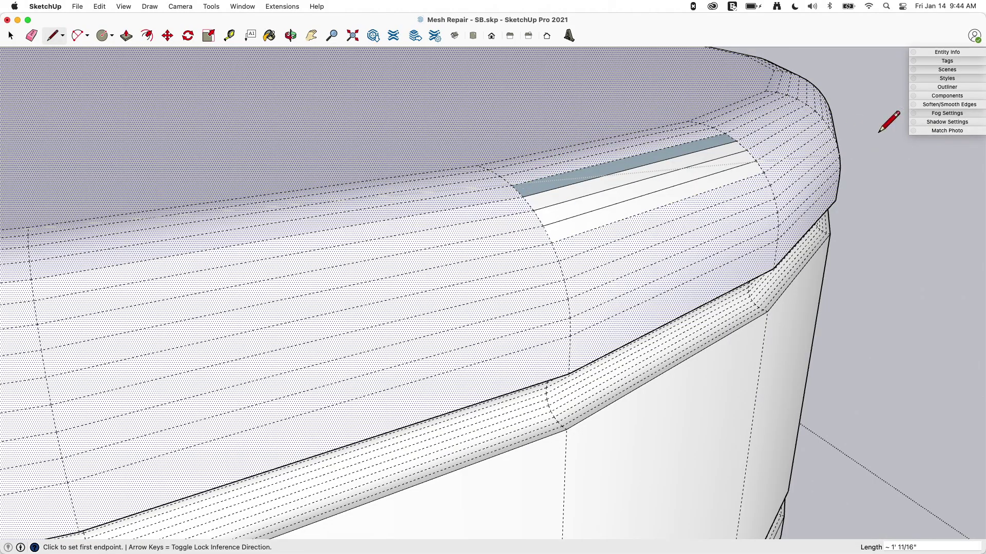
pyautogui.moveTo(614, 156); pyautogui.dragTo(580, 216, button='middle')
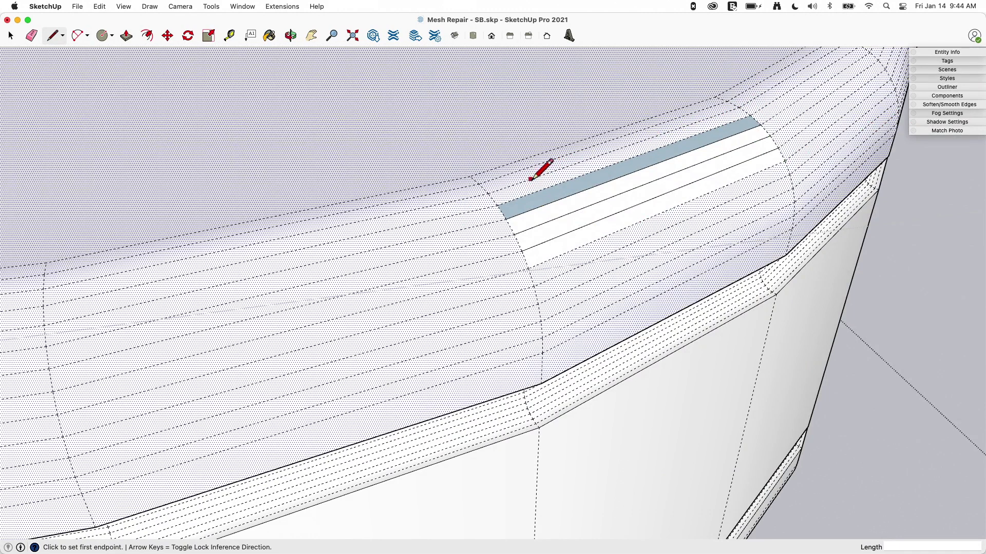
pyautogui.press('super+t')
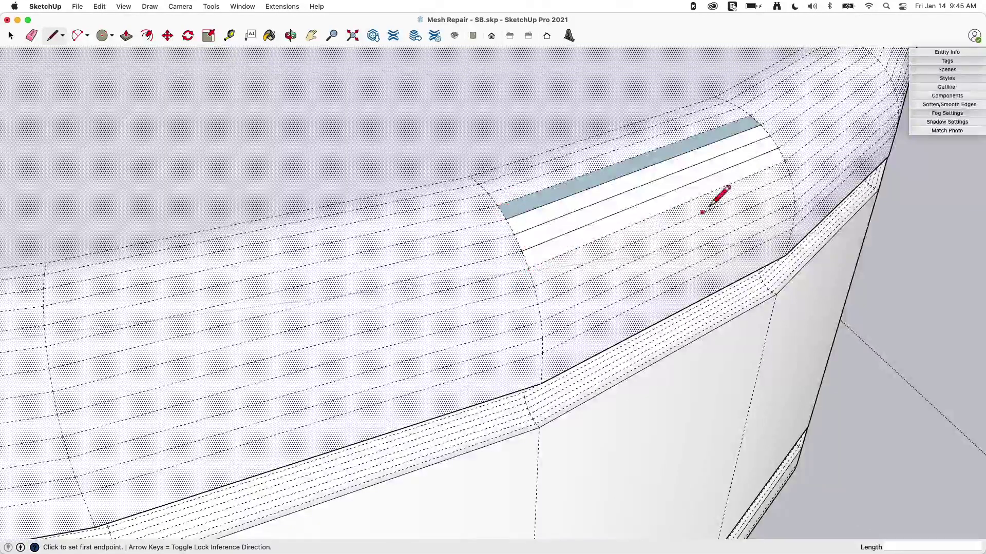
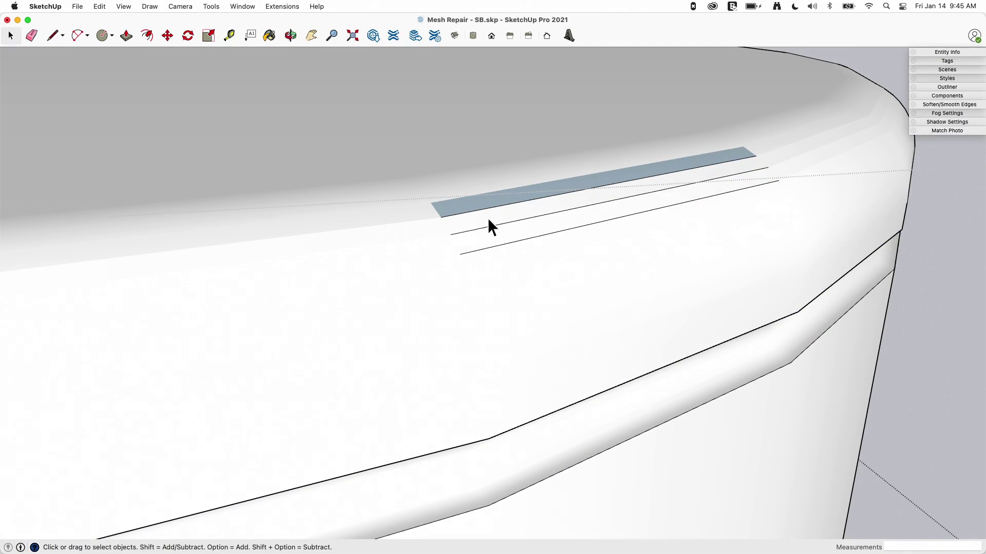
# - Soften and smooth the three new edges across the rebuilt patch with the Eraser
pyautogui.click(462, 202)
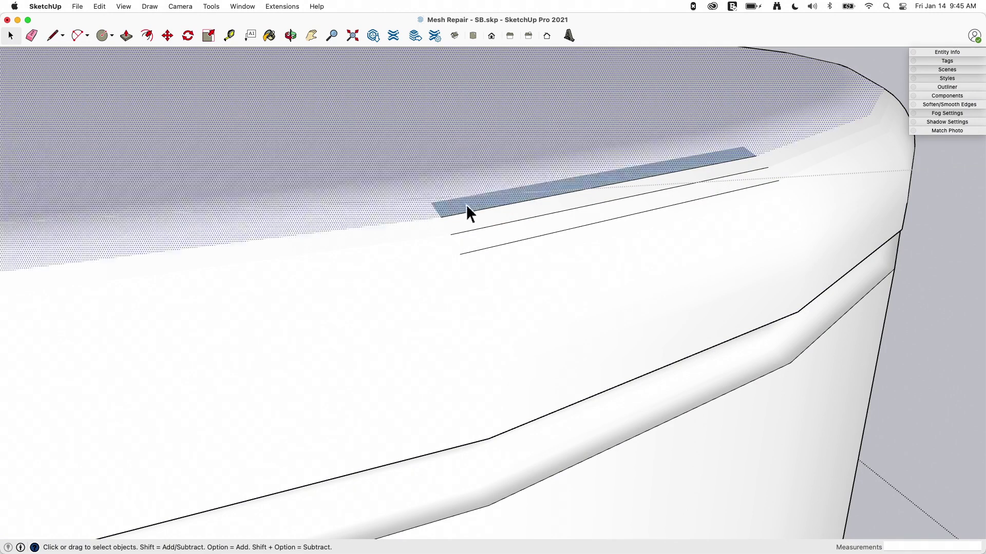
pyautogui.press('e')
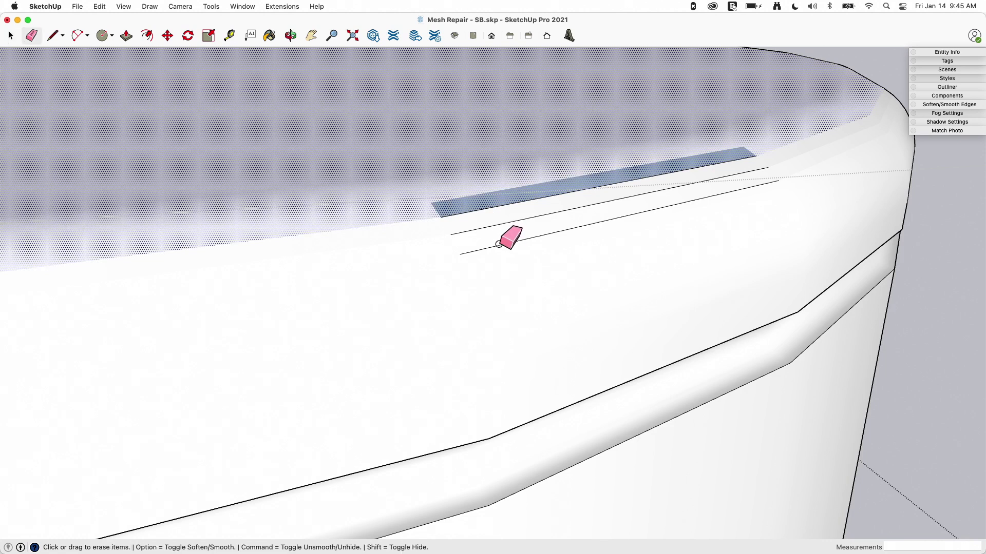
pyautogui.press('alt')
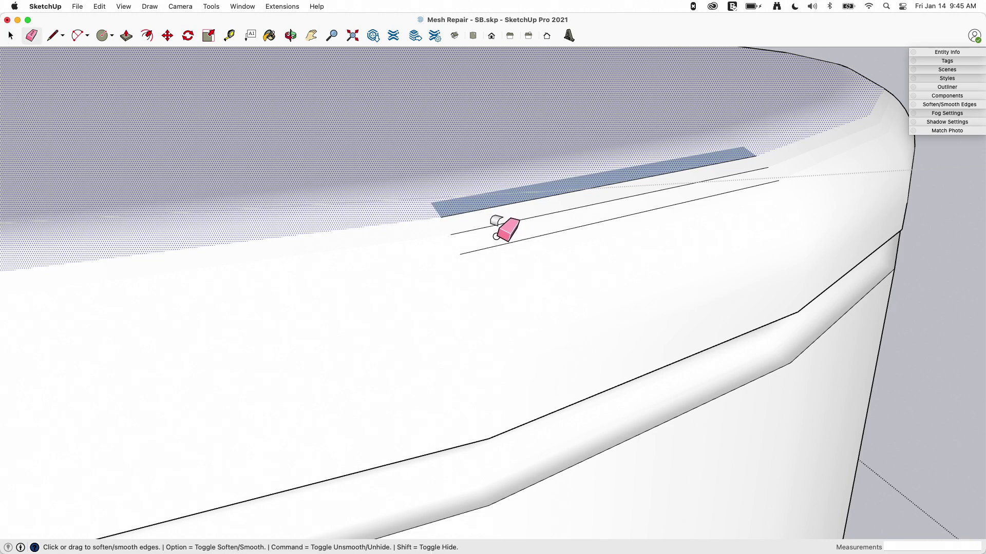
pyautogui.keyDown('alt'); pyautogui.moveTo(496, 249); pyautogui.dragTo(475, 191); pyautogui.keyUp('alt')
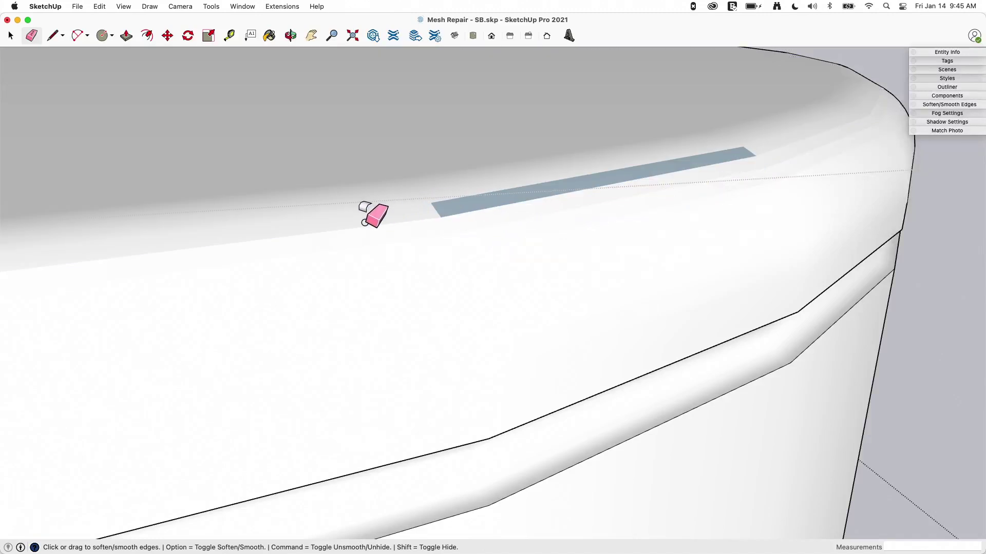
pyautogui.press('space')
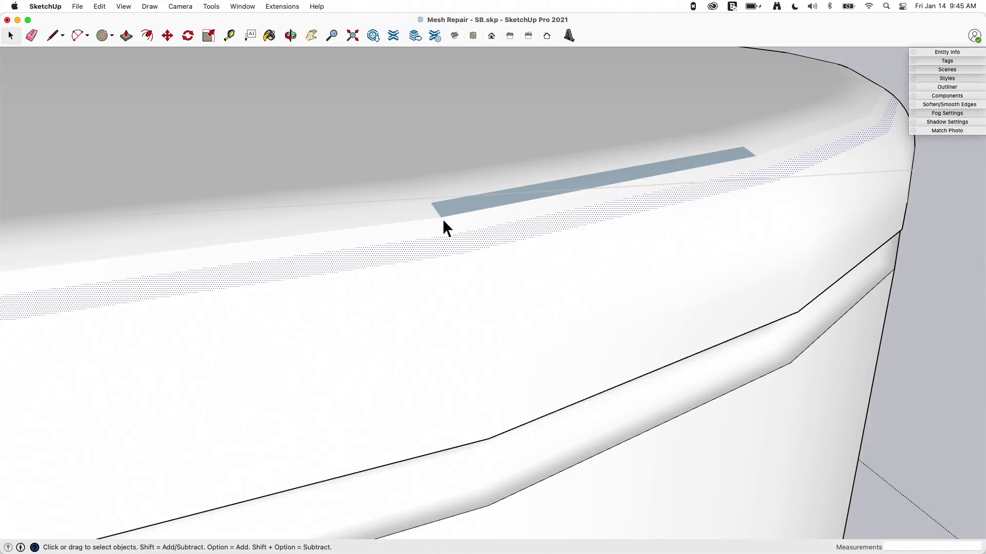
# - Check the surface continuity around the patch by selecting the housing's smoothed top and rim surfaces
pyautogui.click(402, 205)
pyautogui.click(440, 233)
pyautogui.click(449, 259)
pyautogui.scroll(-5, 534, 230)
pyautogui.click(578, 237)
pyautogui.moveTo(604, 249); pyautogui.dragTo(568, 236, button='middle')
pyautogui.scroll(10, 636, 245)
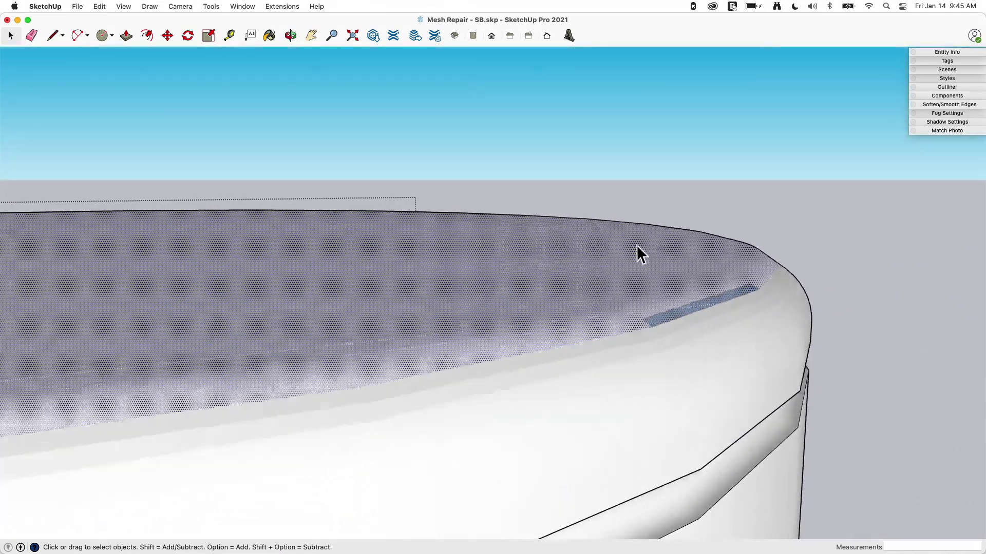
# - Examine the inner side of the motor housing's surface around the reversed strip
pyautogui.scroll(6, 636, 244)
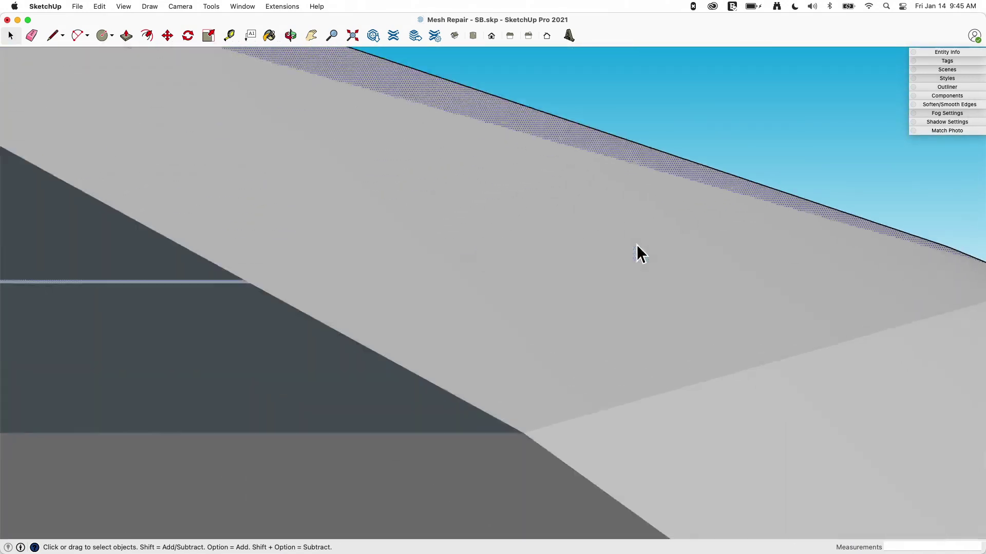
pyautogui.scroll(-5, 634, 247)
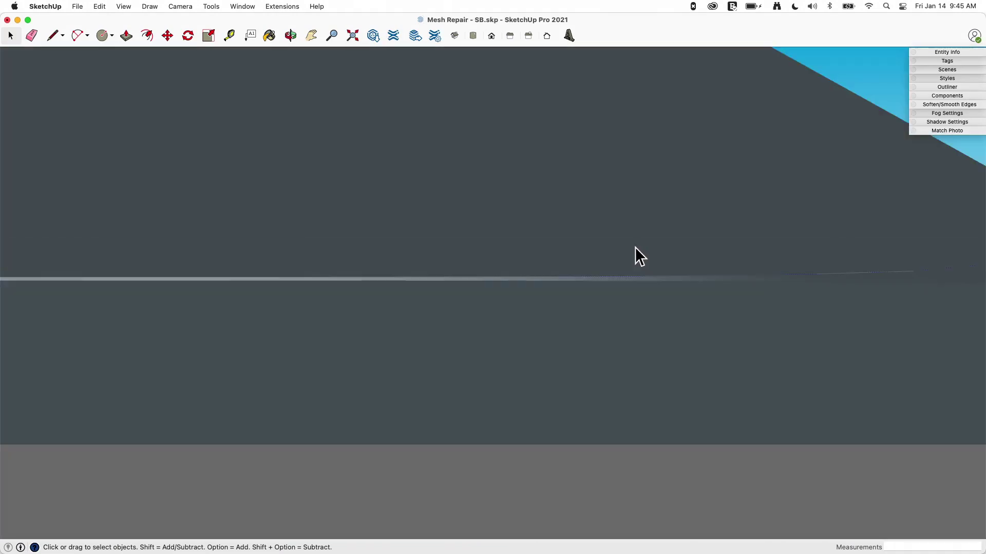
pyautogui.scroll(-5, 634, 248)
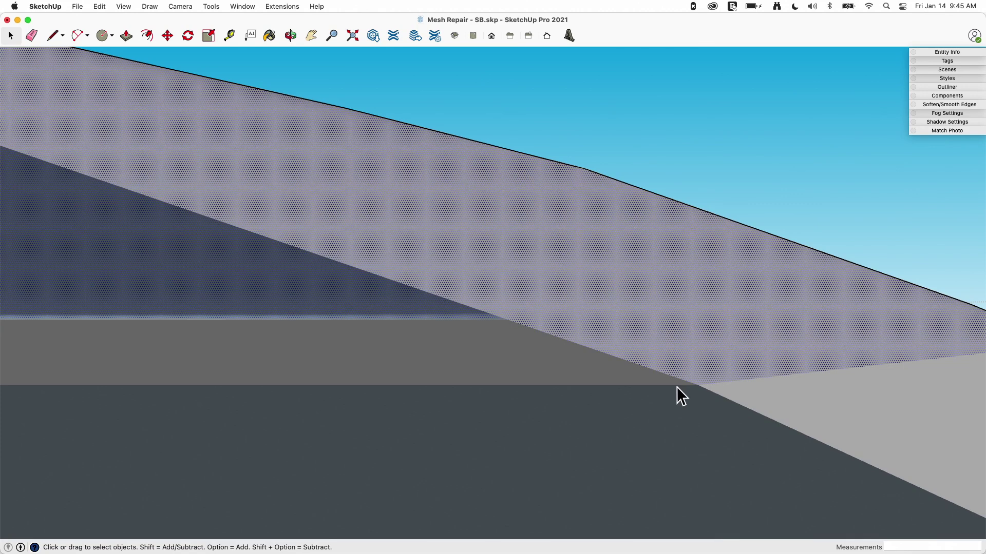
pyautogui.scroll(10, 584, 374)
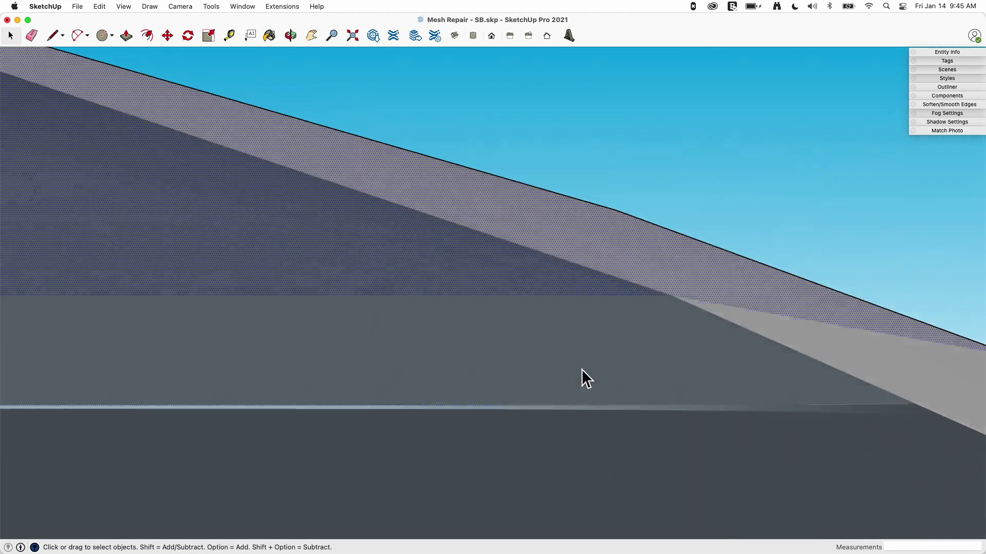
pyautogui.scroll(8, 585, 378)
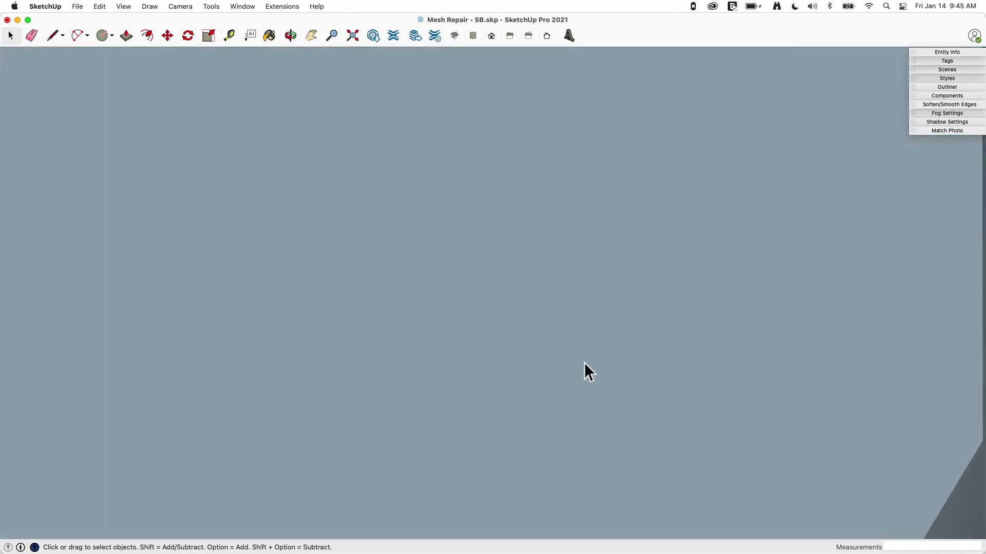
pyautogui.scroll(-3, 605, 246)
pyautogui.scroll(-3, 605, 246)
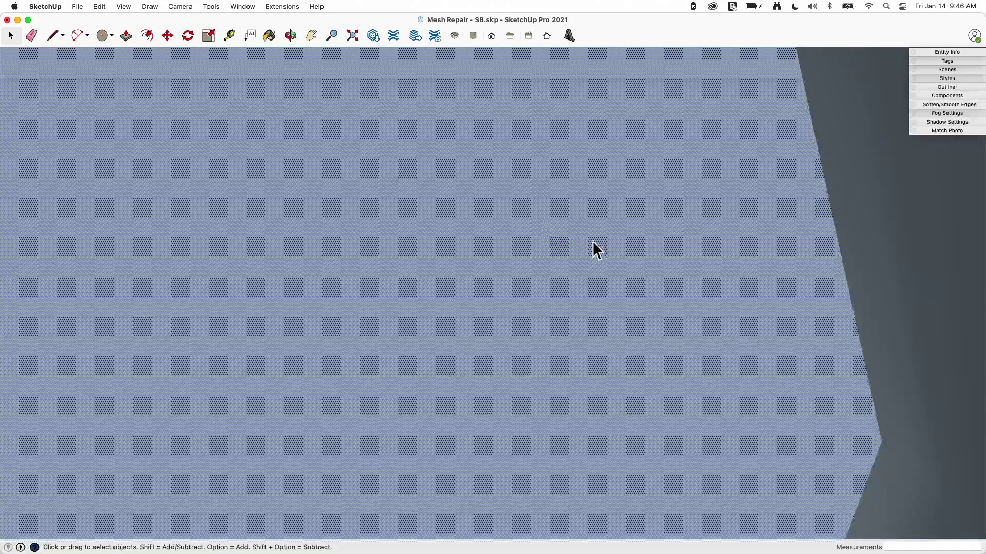
pyautogui.scroll(-3, 592, 241)
pyautogui.scroll(-8, 605, 239)
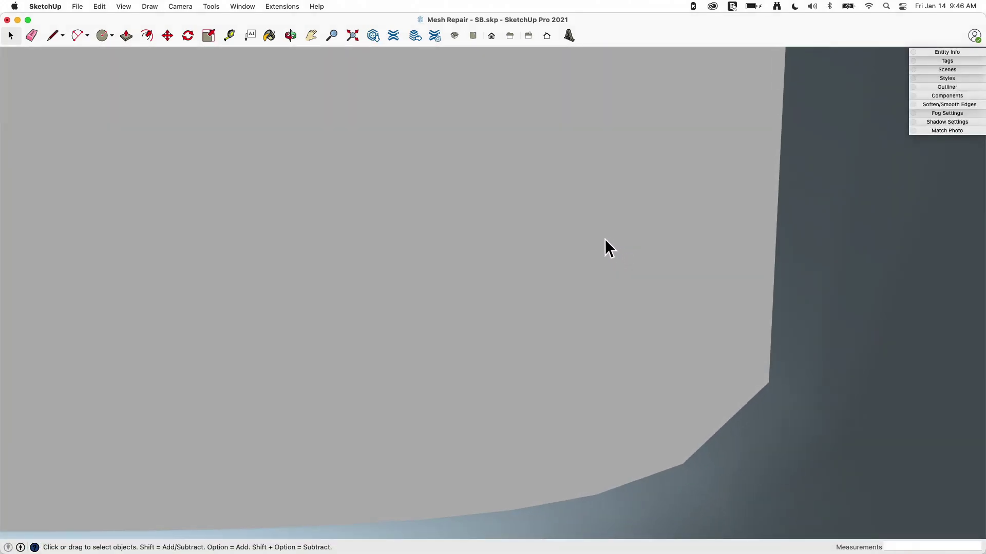
pyautogui.scroll(5, 605, 239)
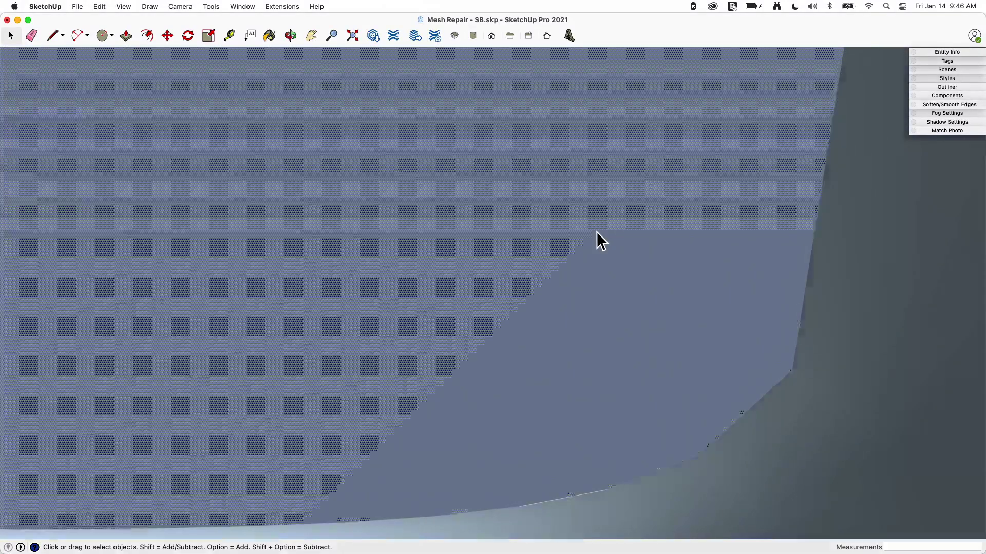
pyautogui.scroll(-3, 596, 232)
pyautogui.scroll(-3, 557, 297)
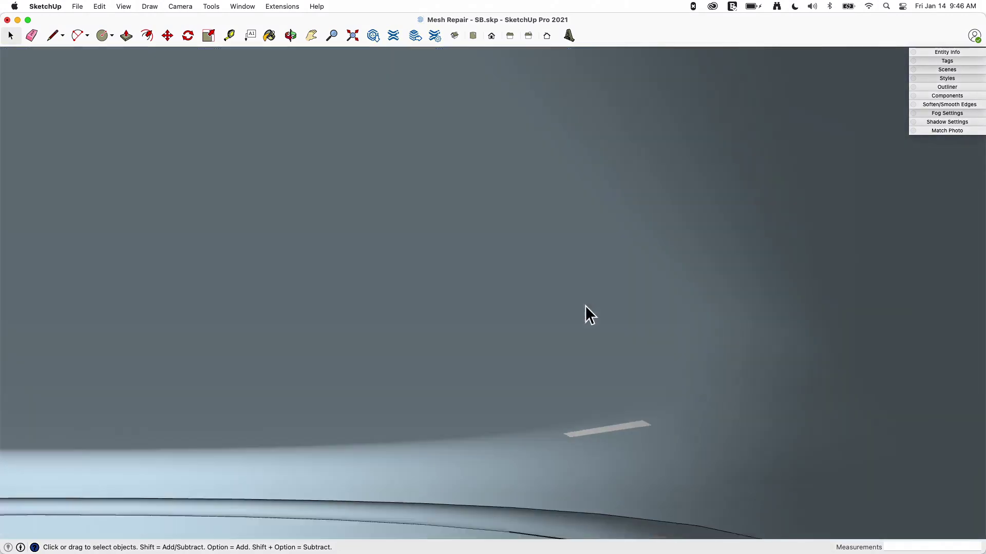
pyautogui.scroll(5, 286, 255)
pyautogui.scroll(-5, 425, 330)
pyautogui.scroll(2, 587, 537)
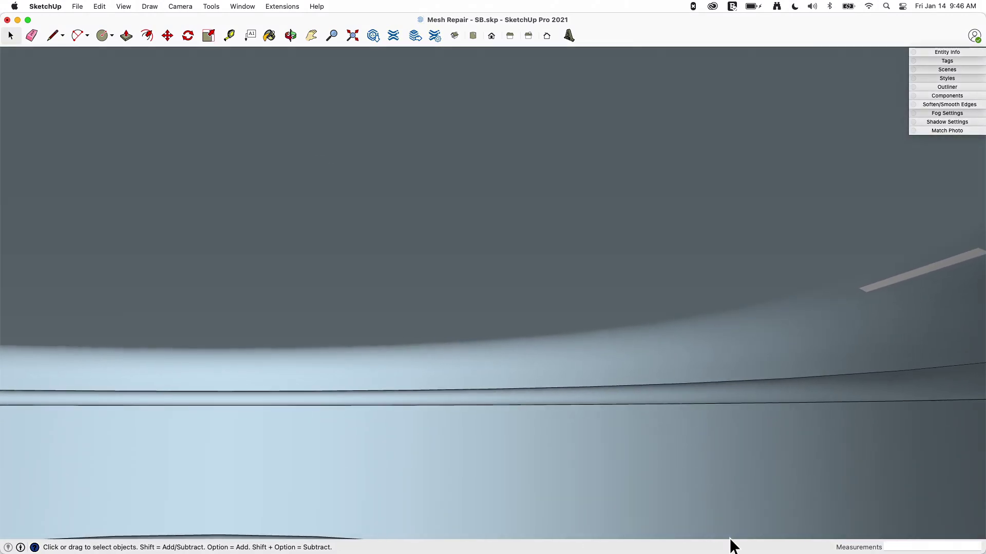
# - Orient the faces of the housing's smooth upper surface so the reversed strip matches its neighbours
pyautogui.scroll(-6, 362, 218)
pyautogui.moveTo(468, 205); pyautogui.dragTo(454, 249, button='middle')
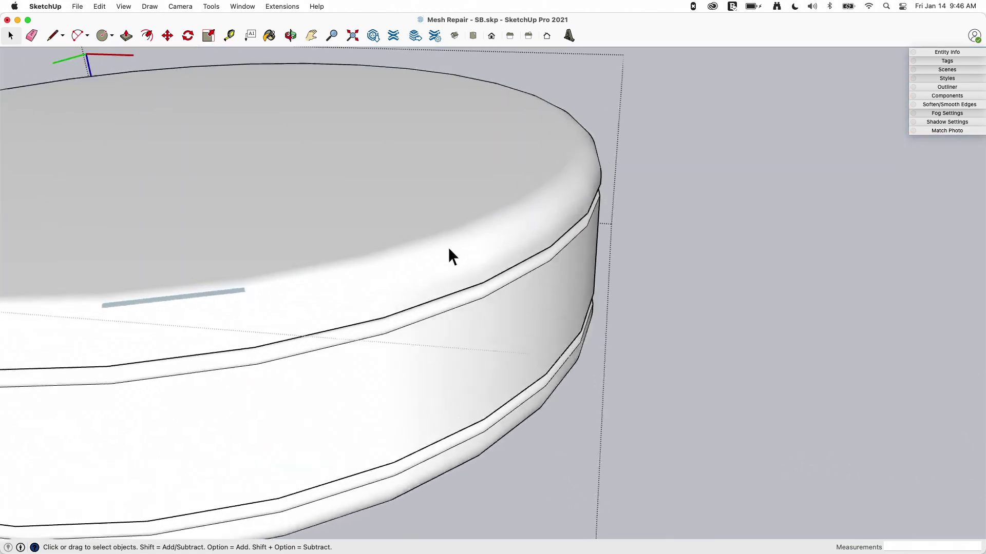
pyautogui.scroll(2, 417, 264)
pyautogui.scroll(5, 189, 337)
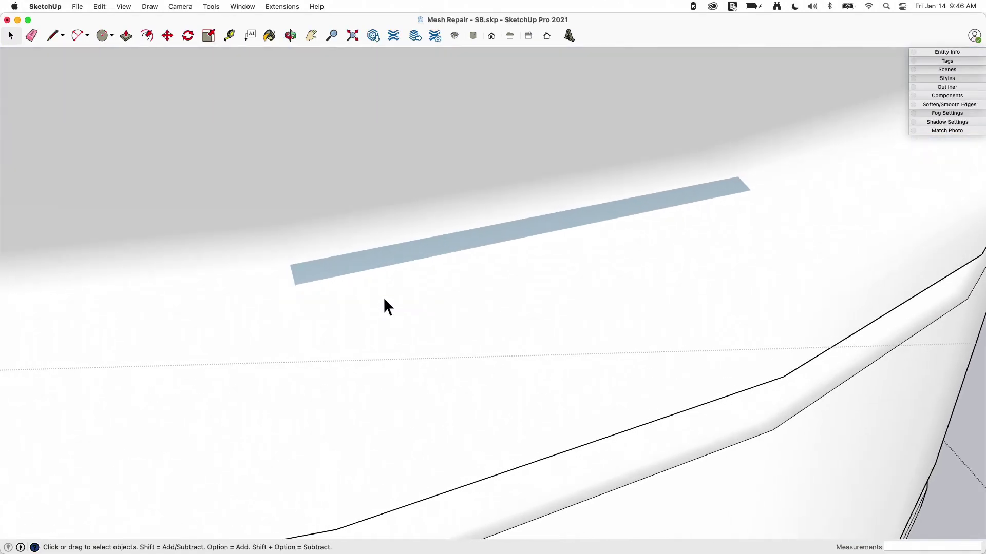
pyautogui.rightClick(382, 292)
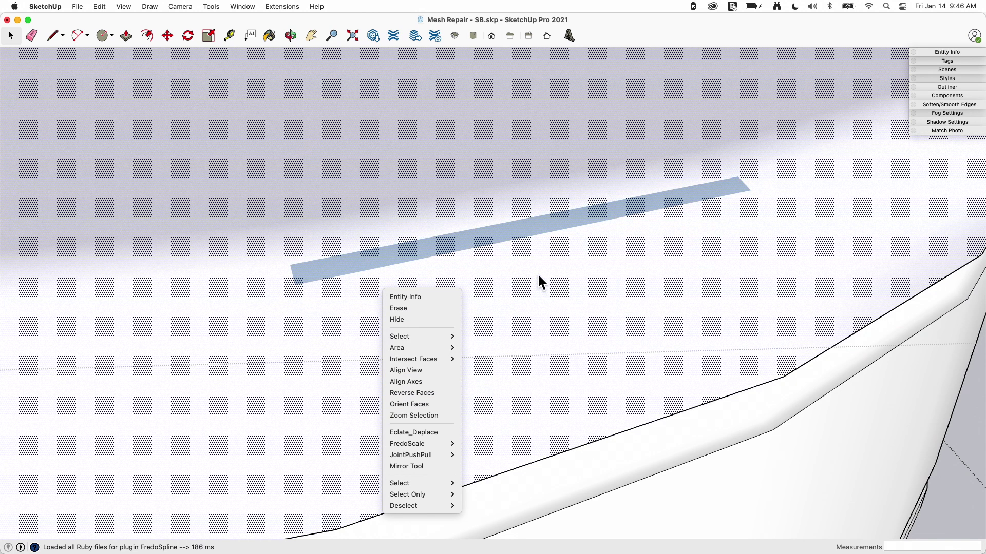
pyautogui.click(422, 405)
# - Show hidden geometry to examine the repaired mesh along the housing's curved upper edge
pyautogui.moveTo(559, 239); pyautogui.dragTo(391, 310, button='middle')
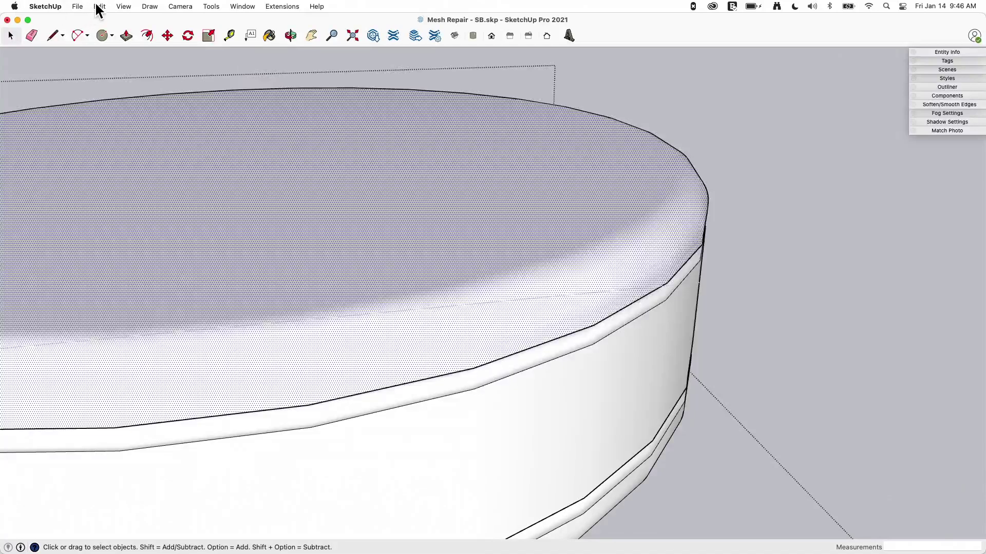
pyautogui.click(127, 5)
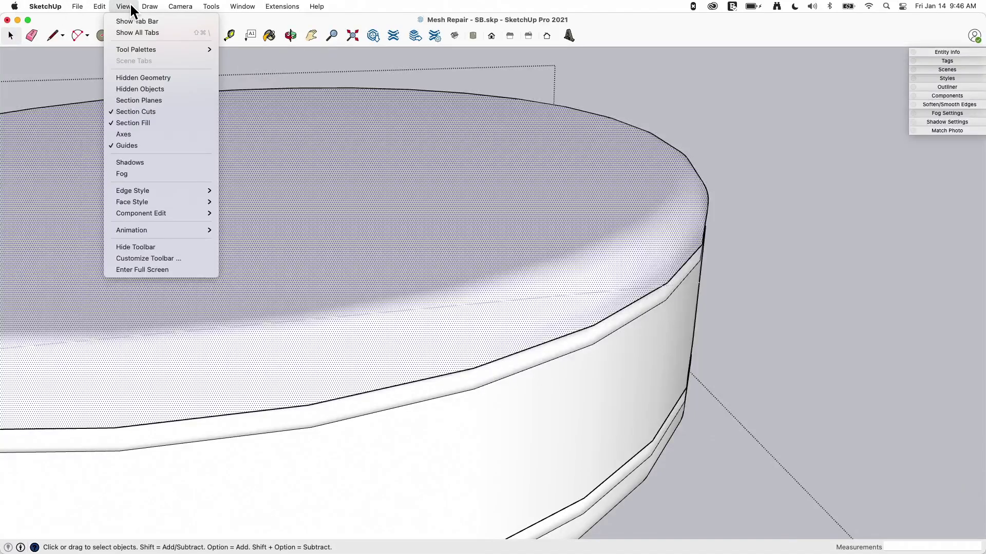
pyautogui.click(136, 78)
pyautogui.scroll(2, 426, 324)
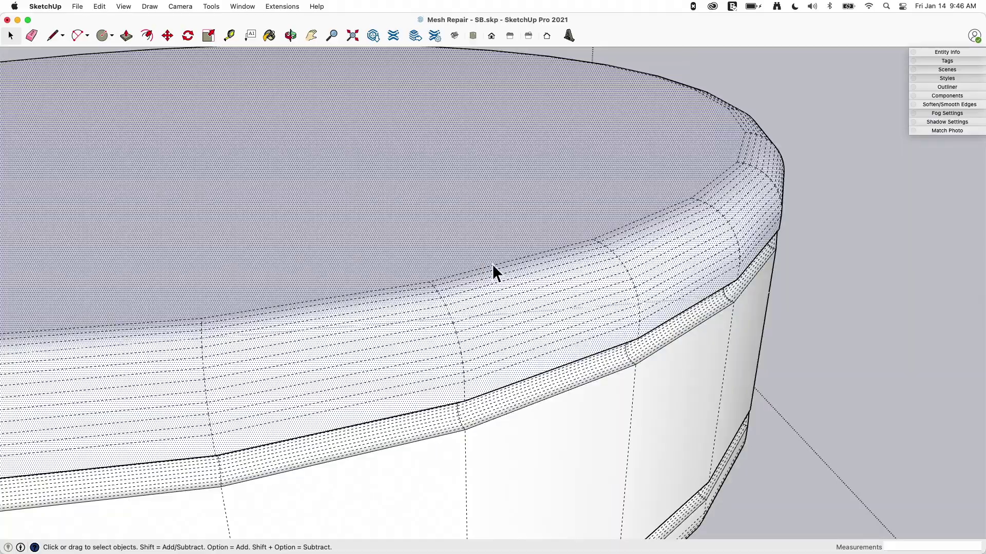
# - Inspect the whole motor housing from the side and turn off the hidden geometry display
pyautogui.scroll(-3, 310, 485)
pyautogui.moveTo(310, 489); pyautogui.dragTo(442, 225, button='middle')
pyautogui.scroll(-3, 462, 251)
pyautogui.moveTo(475, 272); pyautogui.dragTo(773, 302, button='middle')
pyautogui.click(125, 6)
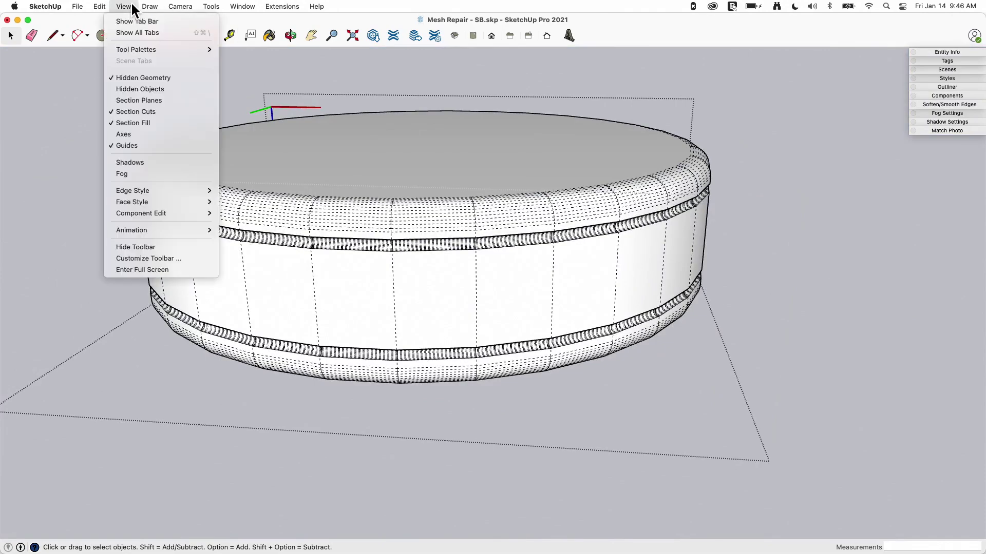
pyautogui.click(150, 77)
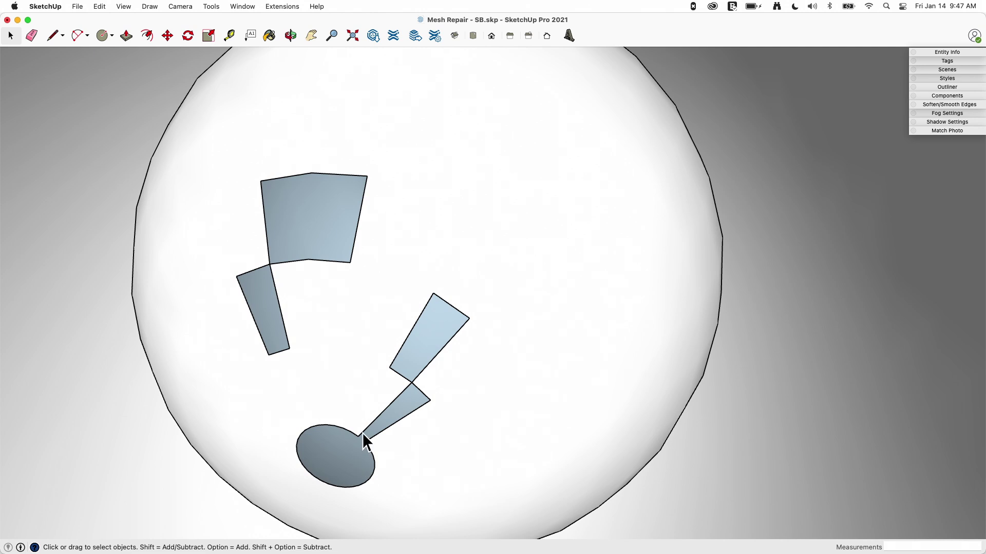
# - Show hidden geometry to expose the mesh edges around the missing faces on the rounded bulb
pyautogui.click(150, 6)
pyautogui.moveTo(177, 5)
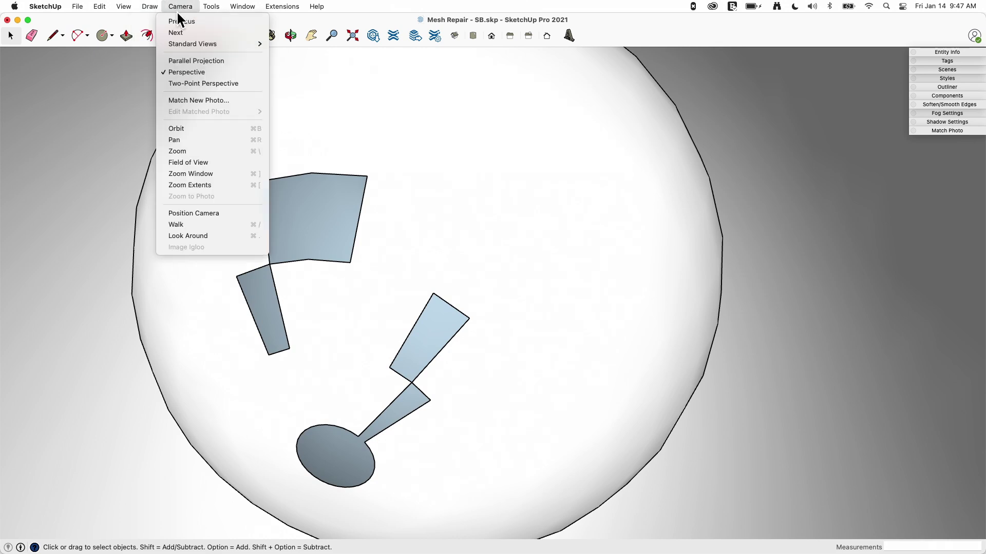
pyautogui.moveTo(123, 6)
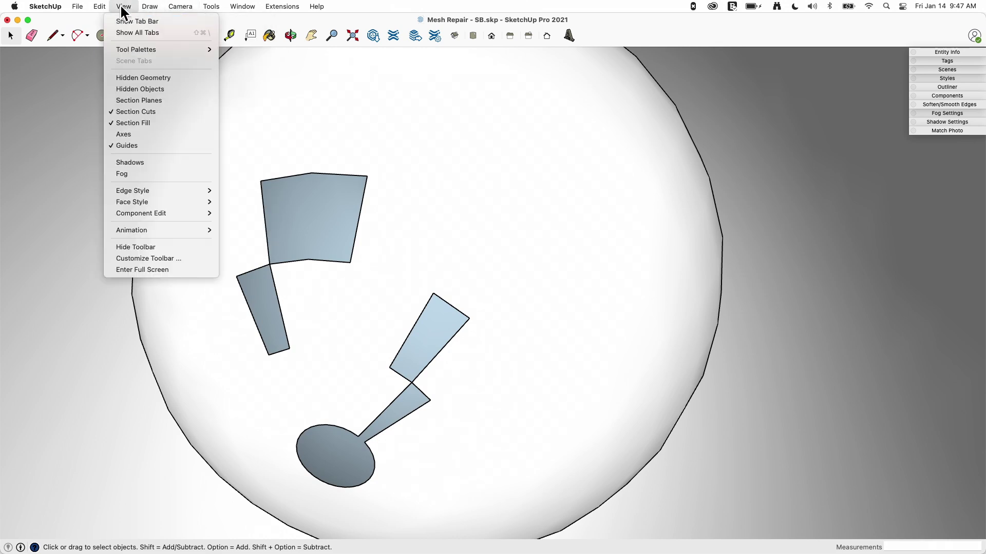
pyautogui.click(135, 78)
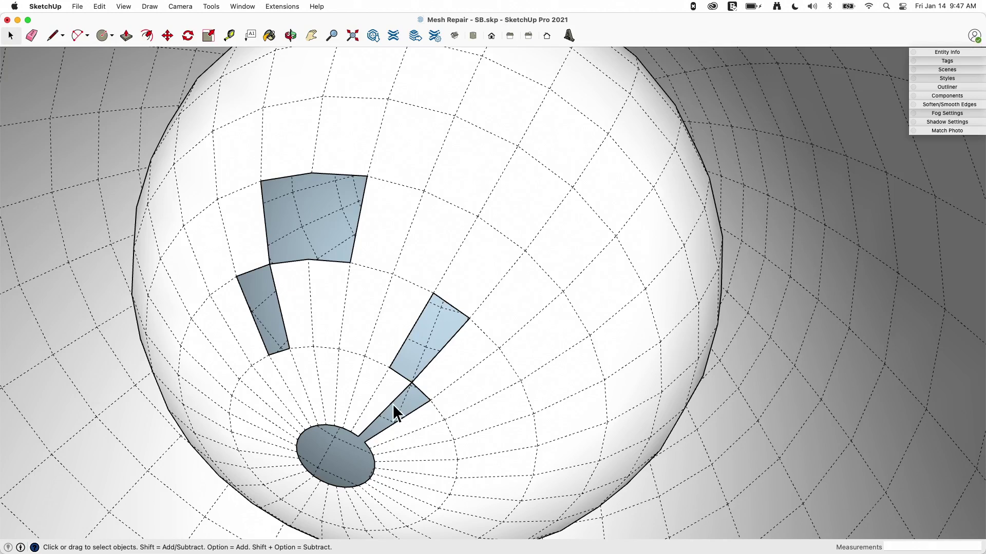
# - Redraw the short missing edge where the bulb's round end opening meets the narrow gap, rebuilding both faces
pyautogui.press('l')
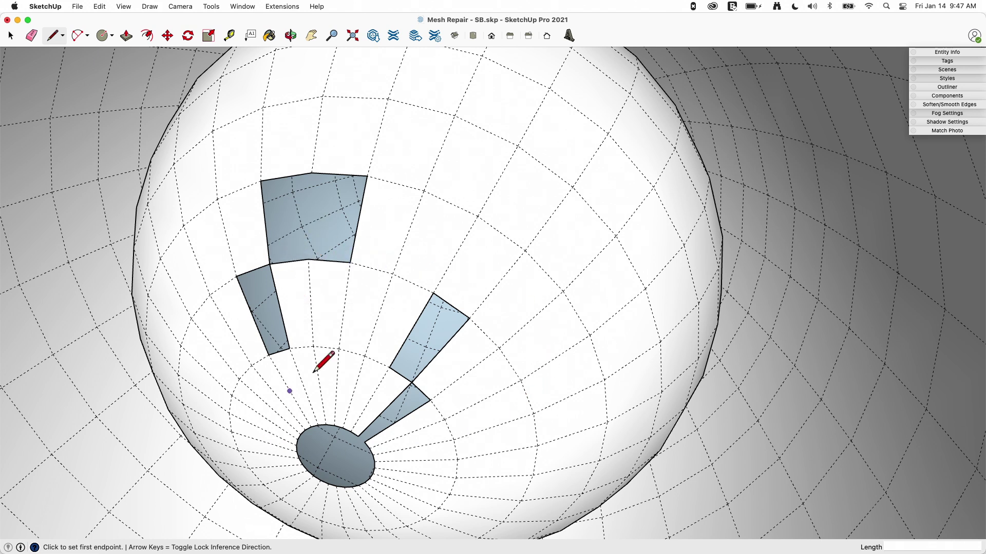
pyautogui.scroll(4, 393, 498)
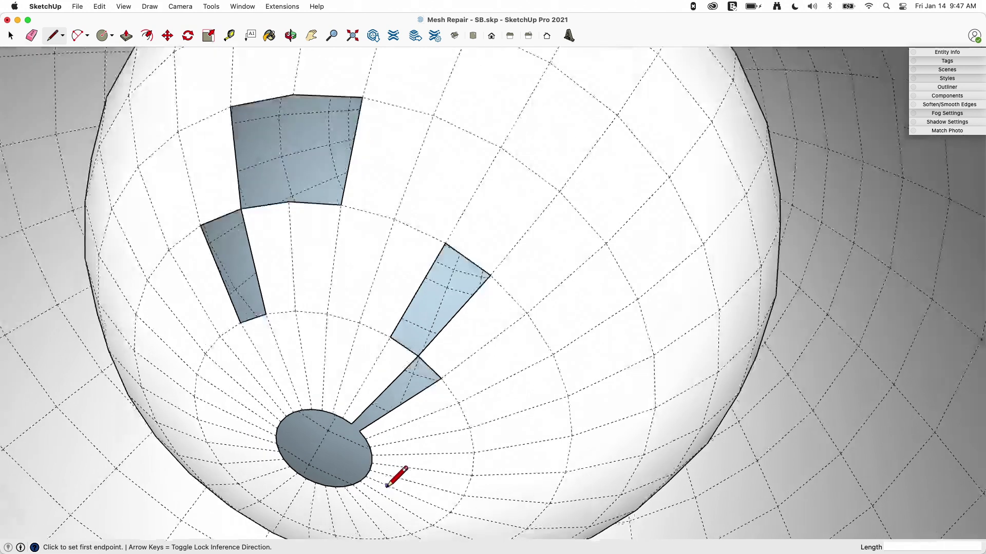
pyautogui.click(338, 398)
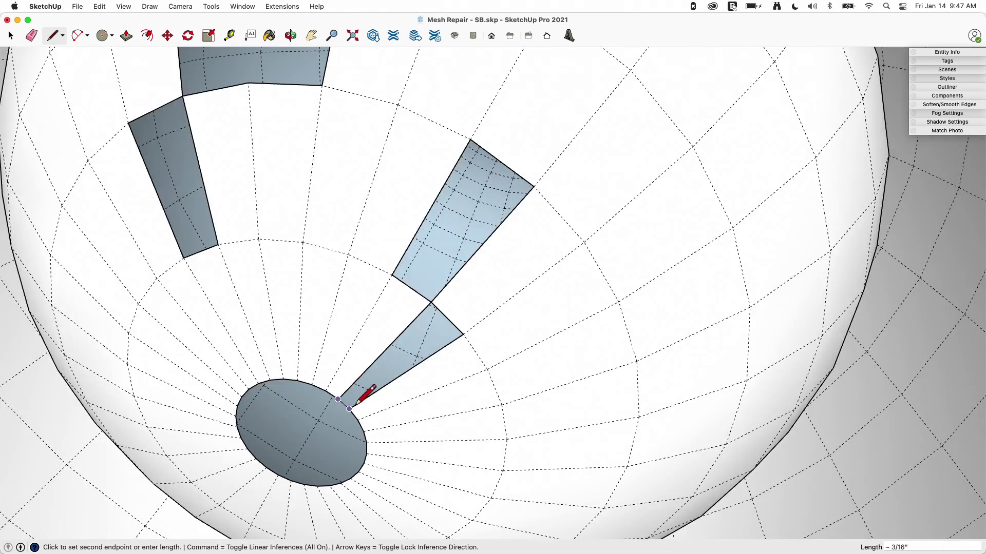
pyautogui.press('space')
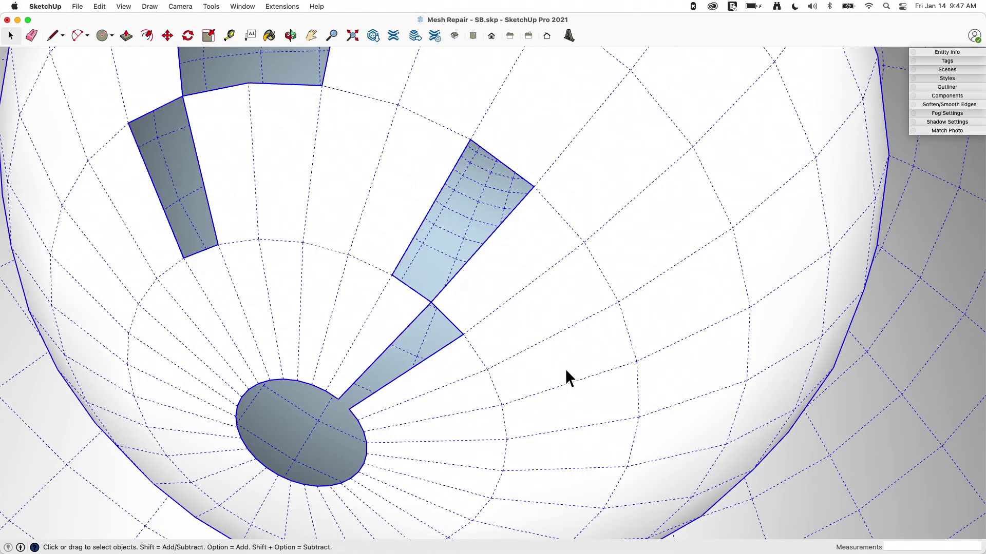
pyautogui.click(331, 341)
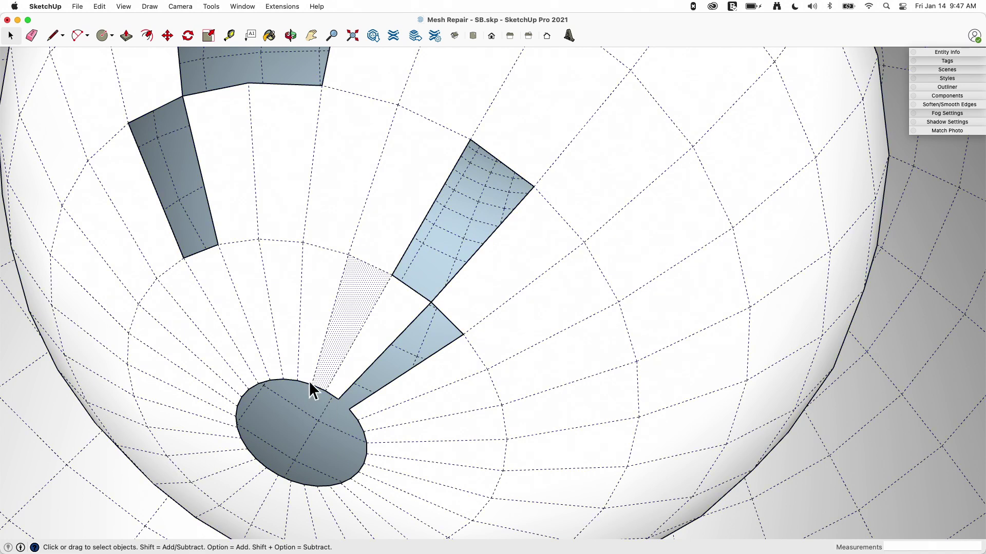
pyautogui.press('l')
pyautogui.click(338, 399)
pyautogui.click(349, 409)
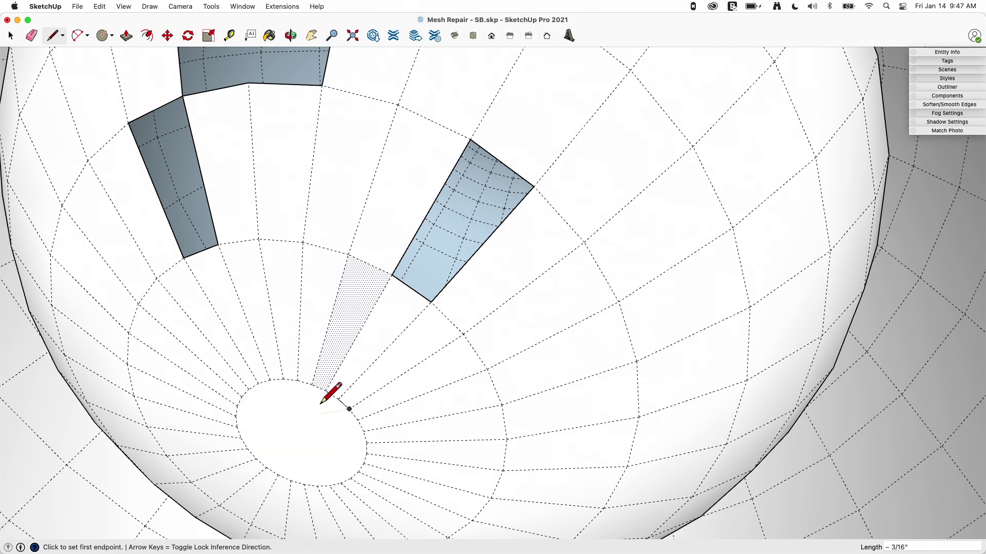
# - Fill the bulb's remaining holes by tracing a side edge of each single gap and a dividing edge across the wider one
pyautogui.moveTo(379, 428)
pyautogui.mouseDown(button='middle')
pyautogui.moveTo(418, 359)
pyautogui.moveTo(530, 337)
pyautogui.moveTo(464, 261)
pyautogui.moveTo(461, 309)
pyautogui.mouseUp(button='middle')
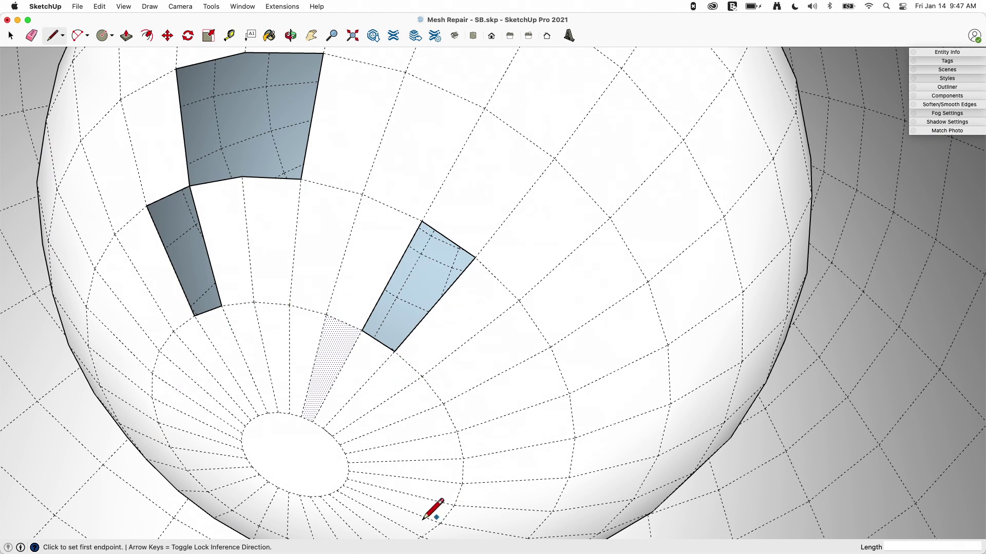
pyautogui.click(190, 186)
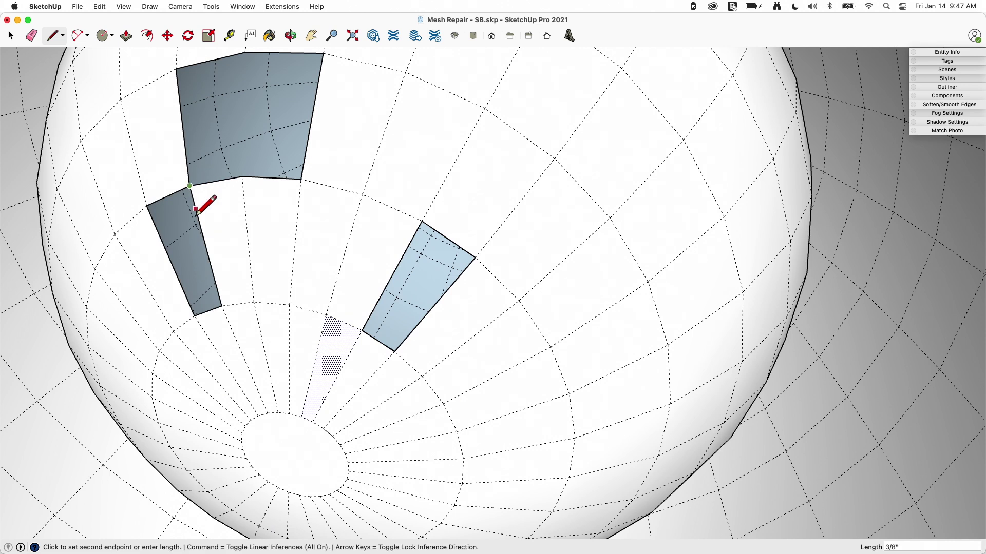
pyautogui.click(221, 306)
pyautogui.click(363, 331)
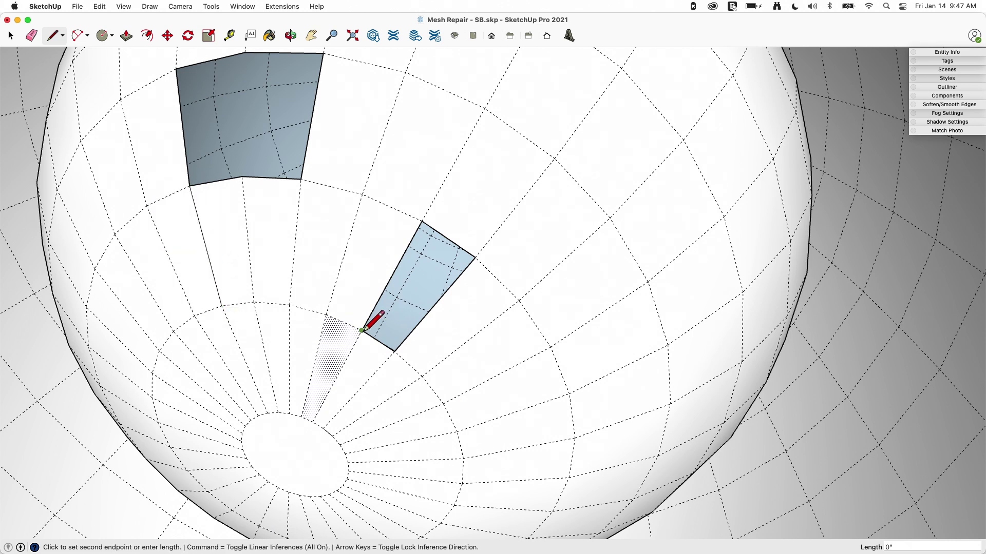
pyautogui.click(421, 222)
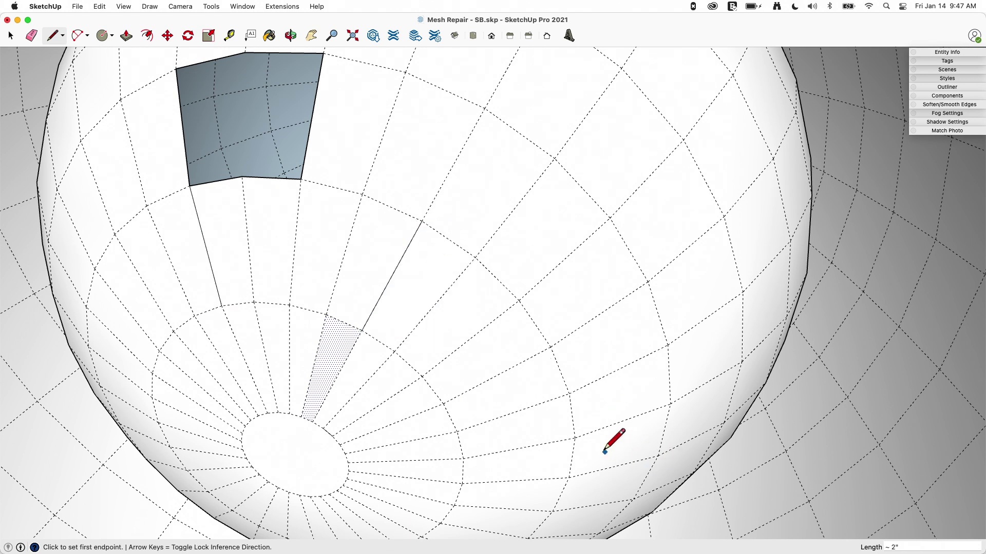
pyautogui.scroll(-4, 609, 453)
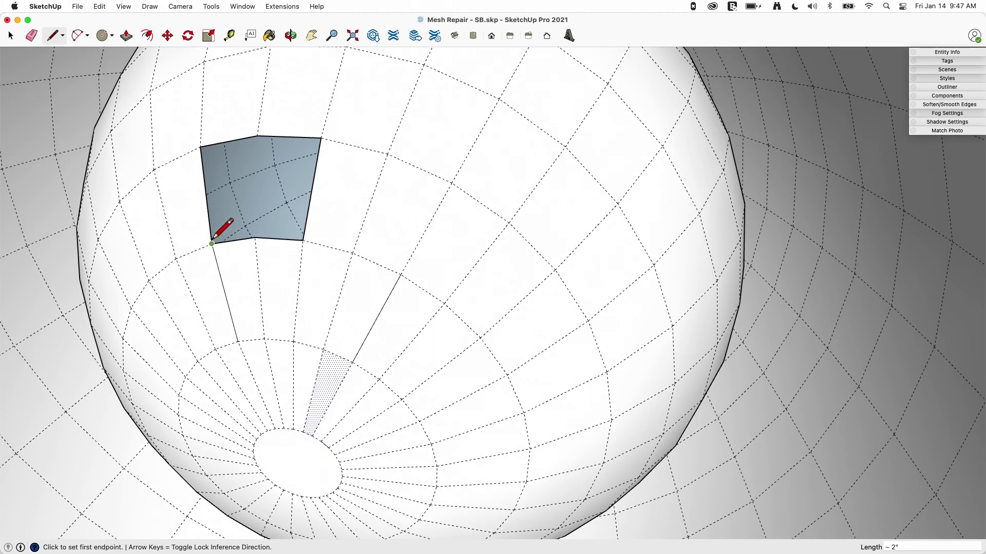
pyautogui.click(254, 238)
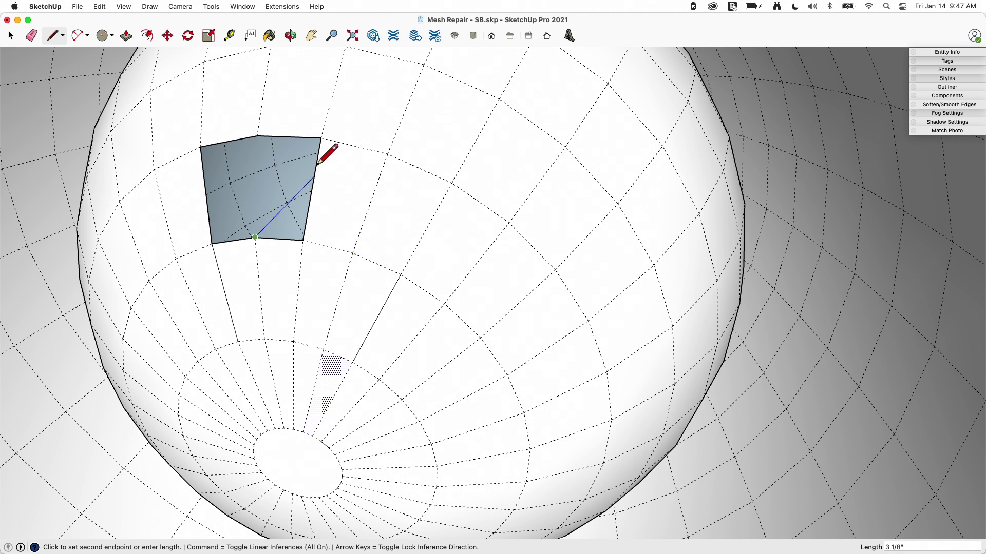
pyautogui.click(257, 136)
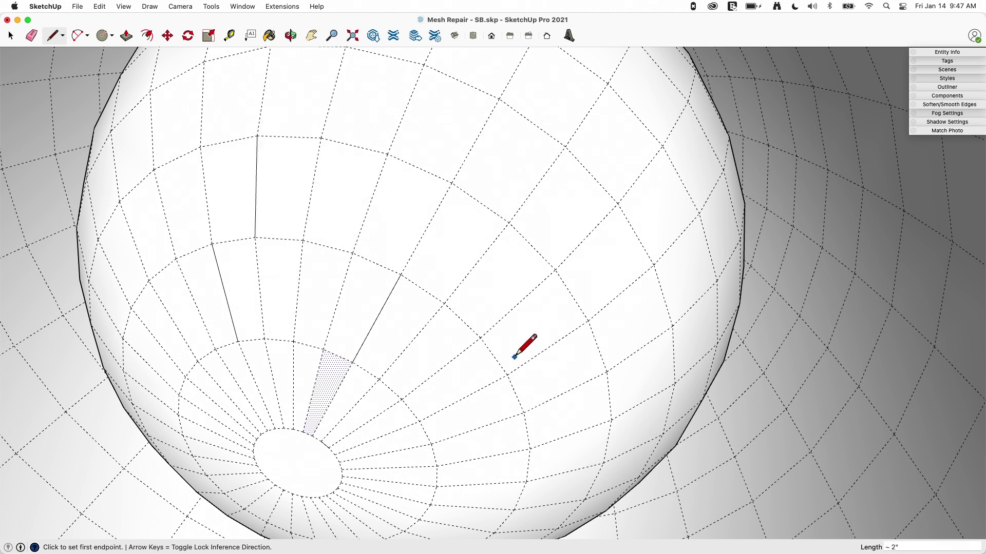
# - Turn off hidden geometry and soften the newly drawn edges on the bulb
pyautogui.click(148, 6)
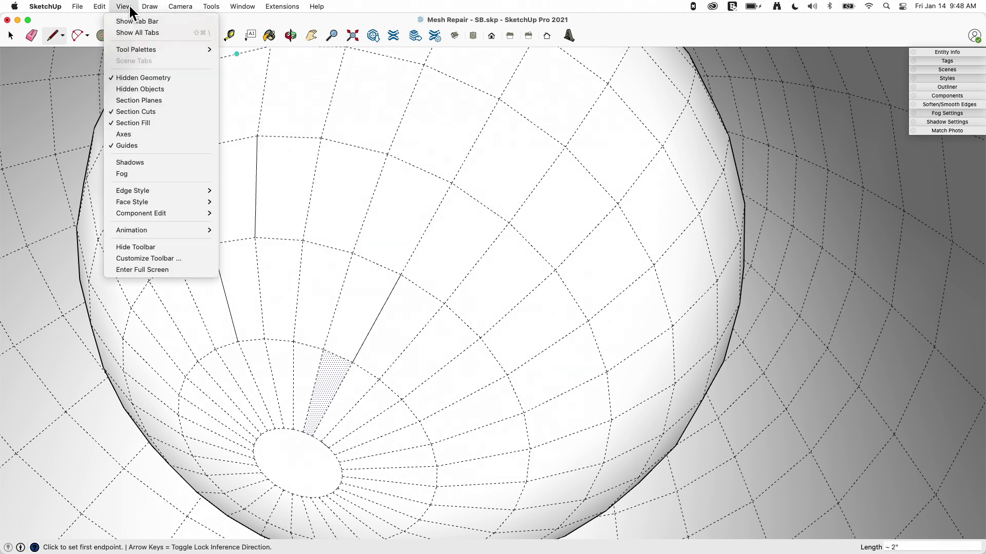
pyautogui.click(137, 78)
pyautogui.press('e')
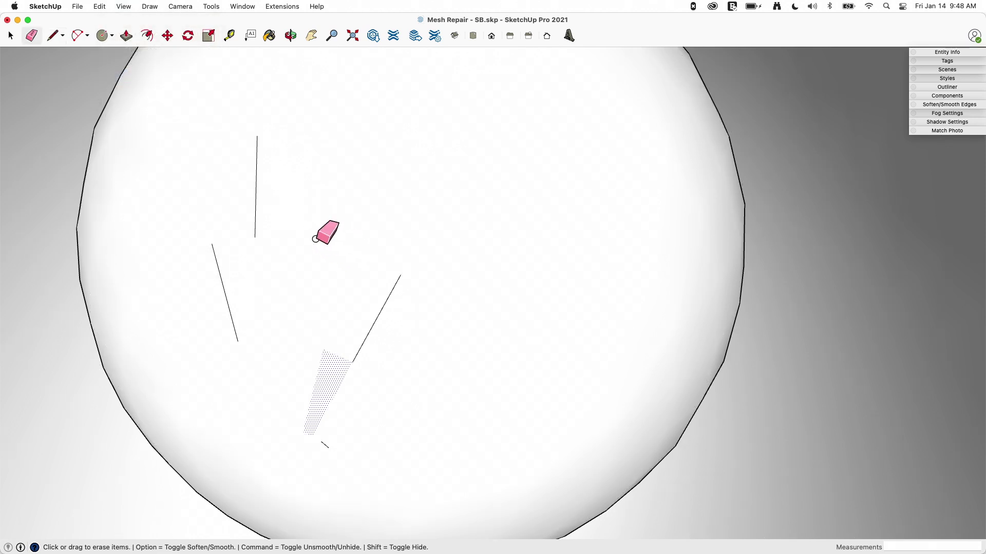
pyautogui.moveTo(275, 203)
pyautogui.keyDown('alt'); pyautogui.mouseDown()
pyautogui.moveTo(237, 233)
pyautogui.moveTo(259, 304)
pyautogui.moveTo(363, 375)
pyautogui.moveTo(320, 449)
pyautogui.moveTo(362, 409)
pyautogui.mouseUp(); pyautogui.keyUp('alt')
pyautogui.scroll(-10, 462, 152)
pyautogui.press('space')
# - Select the lamp shade's outer surface and show its hidden geometry
pyautogui.moveTo(450, 232); pyautogui.dragTo(375, 104, button='middle')
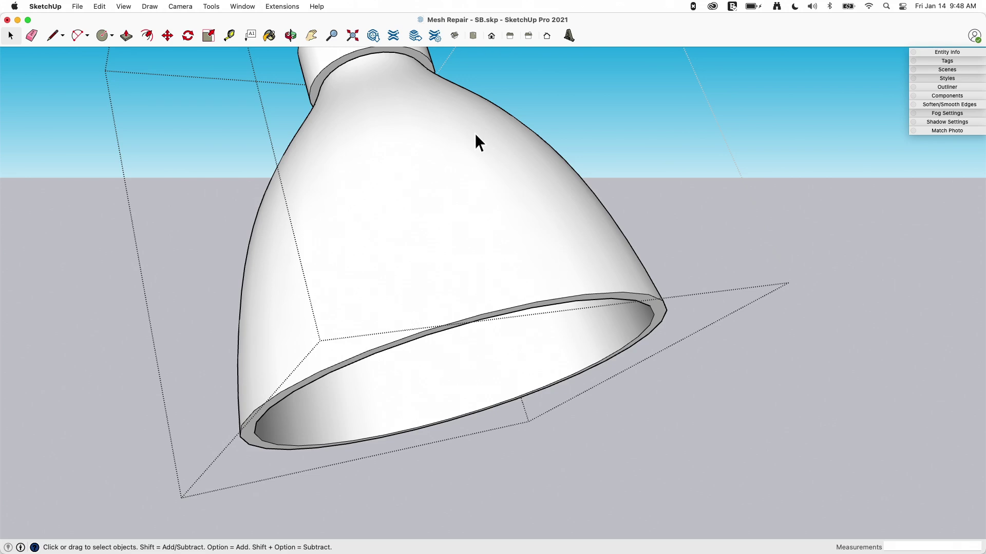
pyautogui.moveTo(475, 133); pyautogui.dragTo(407, 131, button='middle')
pyautogui.doubleClick(405, 144)
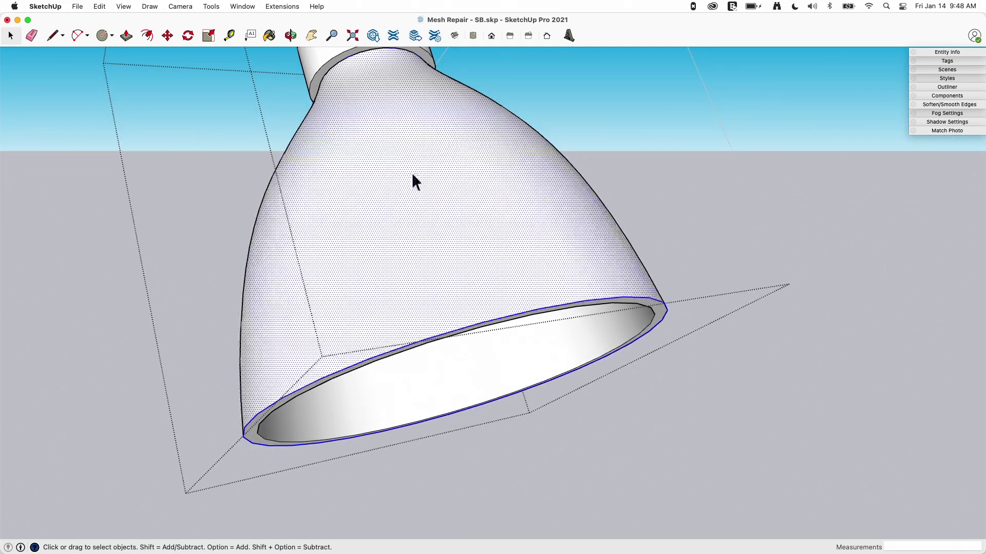
pyautogui.click(150, 6)
pyautogui.moveTo(123, 6)
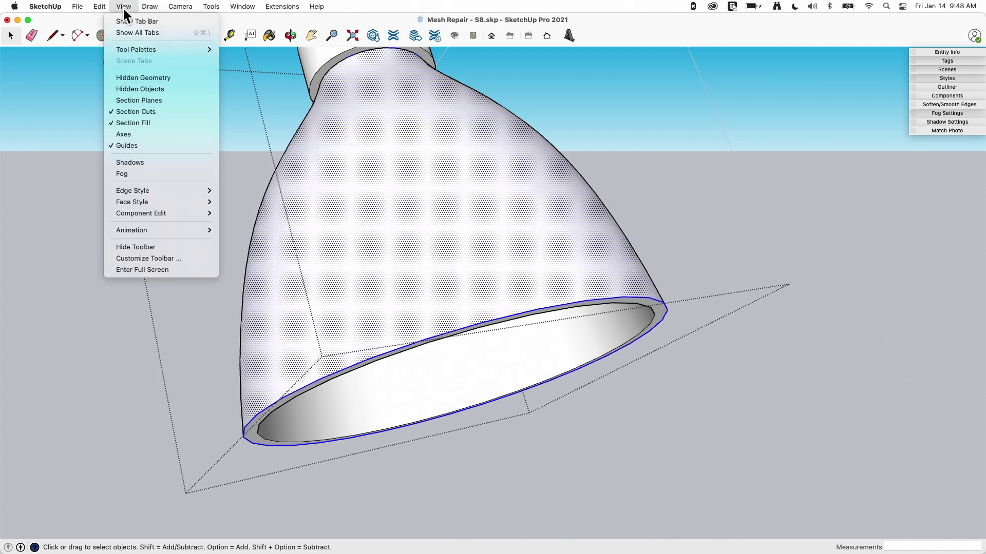
pyautogui.click(128, 78)
# - Erase a block of hidden mesh edges on the shade's outer surface to open a large stepped hole
pyautogui.click(421, 190)
pyautogui.press('e')
pyautogui.moveTo(382, 112)
pyautogui.mouseDown()
pyautogui.moveTo(423, 249)
pyautogui.moveTo(432, 235)
pyautogui.mouseUp()
pyautogui.moveTo(427, 99); pyautogui.dragTo(487, 240)
pyautogui.moveTo(472, 119)
pyautogui.mouseDown()
pyautogui.moveTo(498, 171)
pyautogui.moveTo(537, 196)
pyautogui.mouseUp()
pyautogui.moveTo(539, 195); pyautogui.dragTo(543, 136, button='middle')
pyautogui.press('space')
pyautogui.scroll(3, 537, 158)
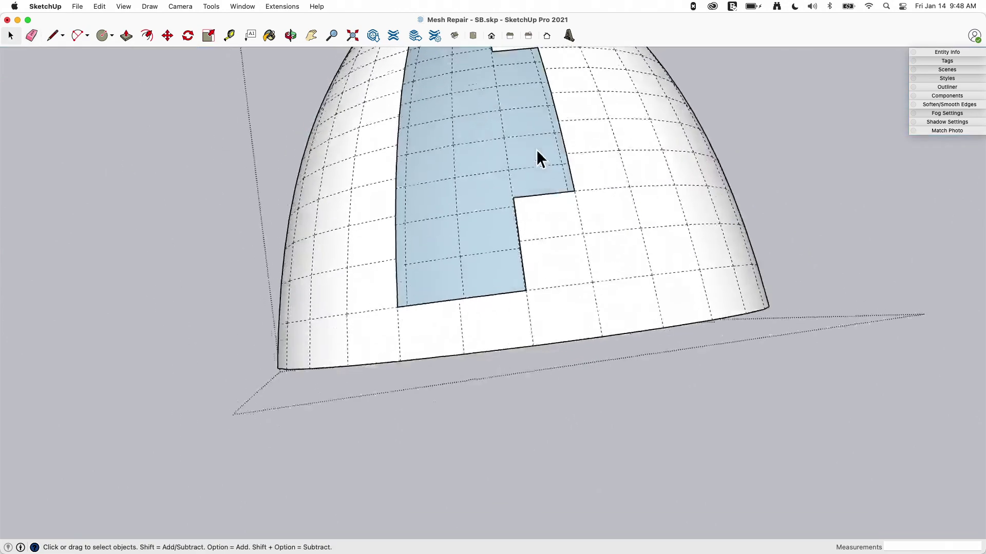
# - Examine the large stepped hole in the shade, its boundary edges and the intact mesh columns beside it
pyautogui.scroll(-3, 429, 198)
pyautogui.moveTo(429, 198)
pyautogui.mouseDown(button='middle')
pyautogui.moveTo(386, 148)
pyautogui.moveTo(407, 84)
pyautogui.moveTo(418, 84)
pyautogui.moveTo(410, 109)
pyautogui.moveTo(308, 108)
pyautogui.moveTo(364, 108)
pyautogui.moveTo(344, 94)
pyautogui.moveTo(302, 129)
pyautogui.mouseUp(button='middle')
pyautogui.press('l')
pyautogui.moveTo(363, 79); pyautogui.dragTo(504, 258, button='middle')
pyautogui.moveTo(553, 297)
pyautogui.mouseDown(button='middle')
pyautogui.moveTo(486, 165)
pyautogui.moveTo(374, 128)
pyautogui.moveTo(395, 126)
pyautogui.mouseUp(button='middle')
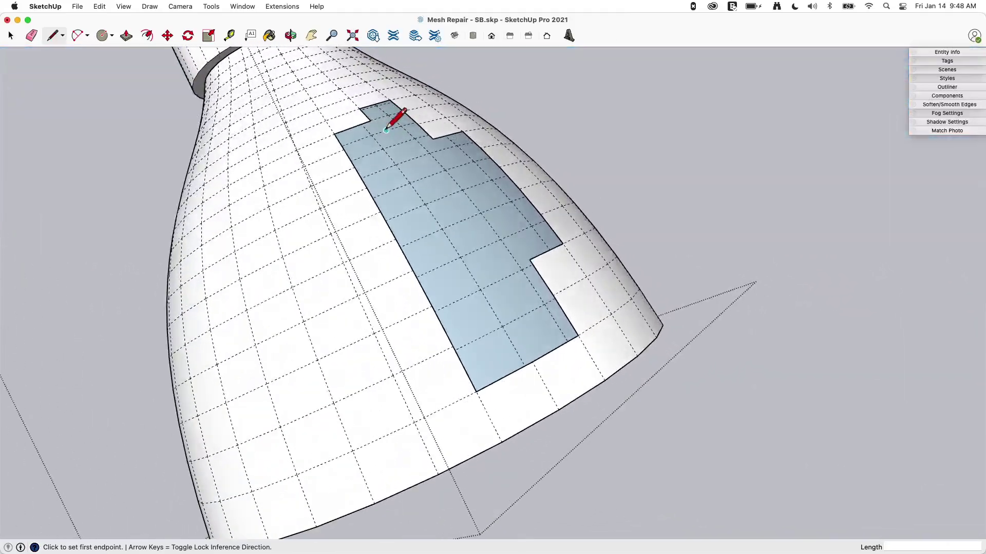
pyautogui.moveTo(431, 202)
pyautogui.mouseDown(button='middle')
pyautogui.moveTo(504, 315)
pyautogui.moveTo(565, 280)
pyautogui.moveTo(470, 191)
pyautogui.mouseUp(button='middle')
pyautogui.press('space')
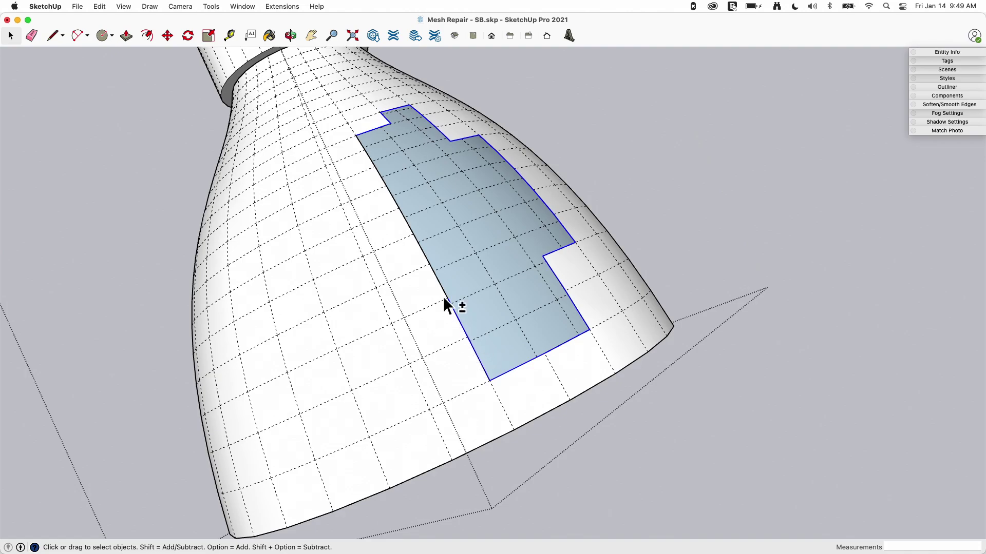
pyautogui.moveTo(480, 104); pyautogui.dragTo(523, 212, button='middle')
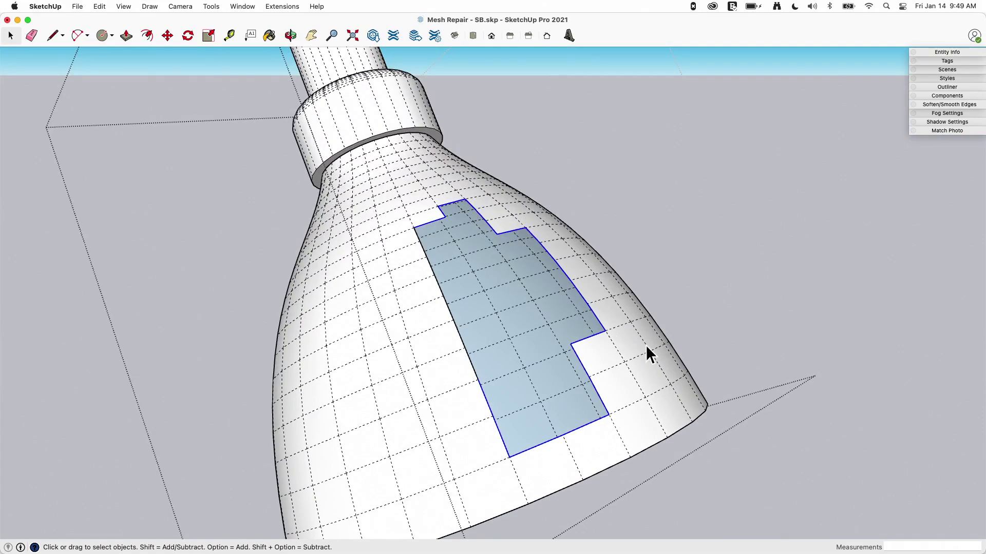
pyautogui.scroll(-10, 493, 250)
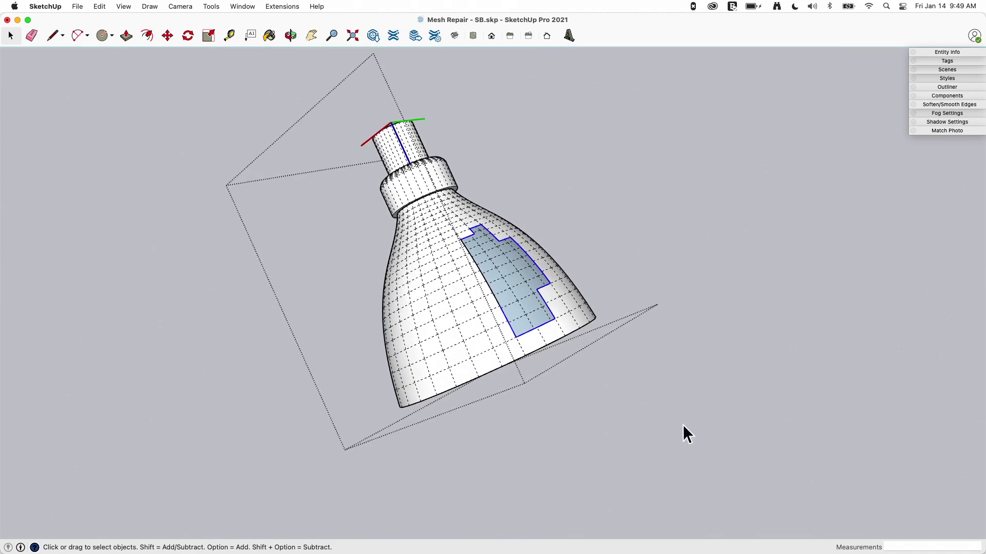
pyautogui.scroll(10, 689, 193)
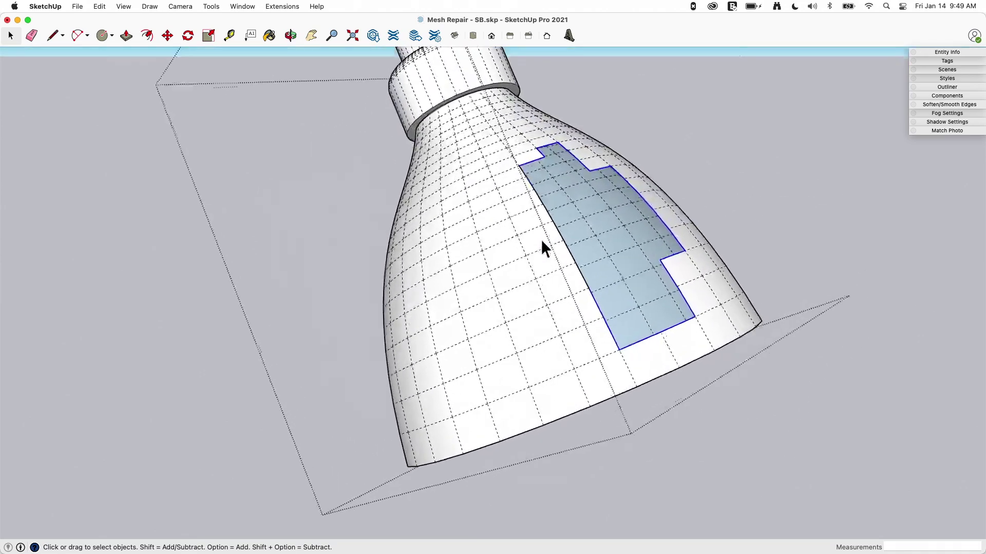
pyautogui.scroll(-3, 563, 166)
# - Select a lengthwise strip of intact faces beside the shade's hole and make it a group
pyautogui.scroll(4, 571, 192)
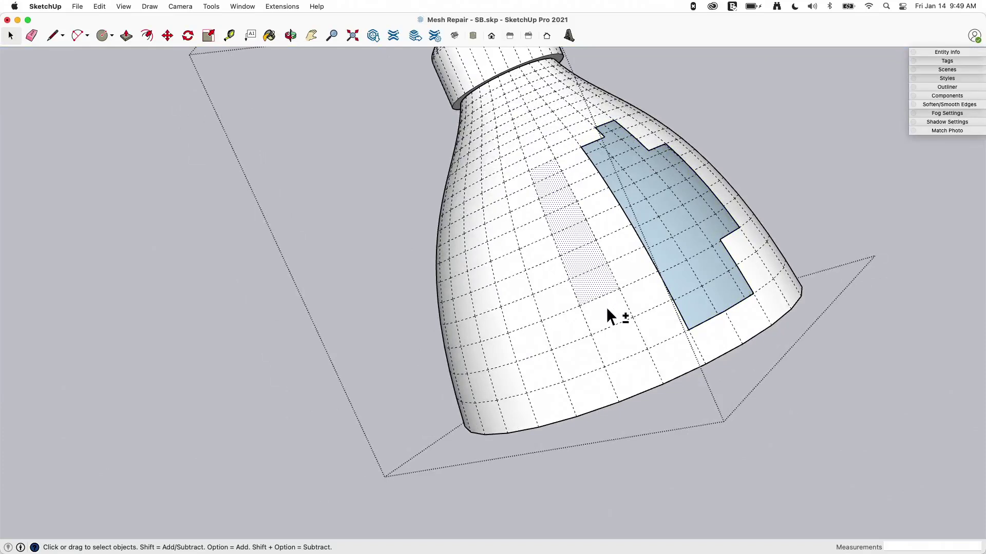
pyautogui.scroll(-2, 688, 340)
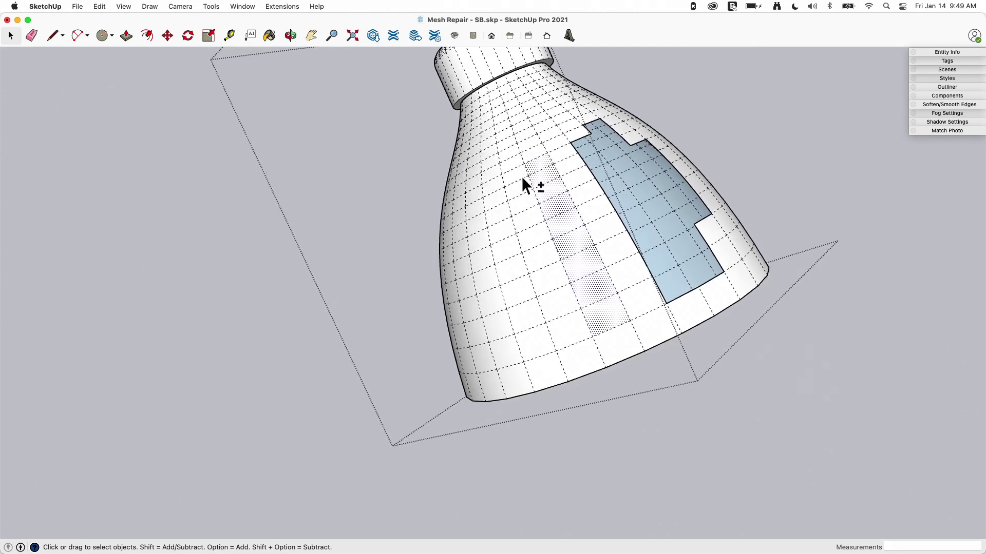
pyautogui.moveTo(532, 152); pyautogui.dragTo(578, 182, button='middle')
pyautogui.rightClick(575, 178)
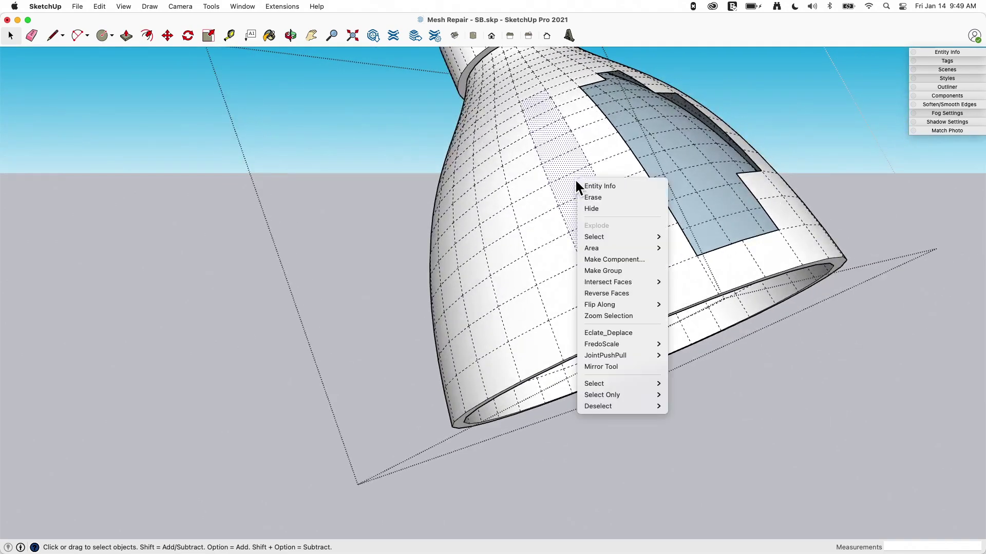
pyautogui.click(621, 271)
# - Rotate a copy of the grouped strip 336.0 degrees about the shade's axis to cover the hole's nearest column
pyautogui.moveTo(645, 238); pyautogui.dragTo(700, 354, button='middle')
pyautogui.scroll(6, 676, 356)
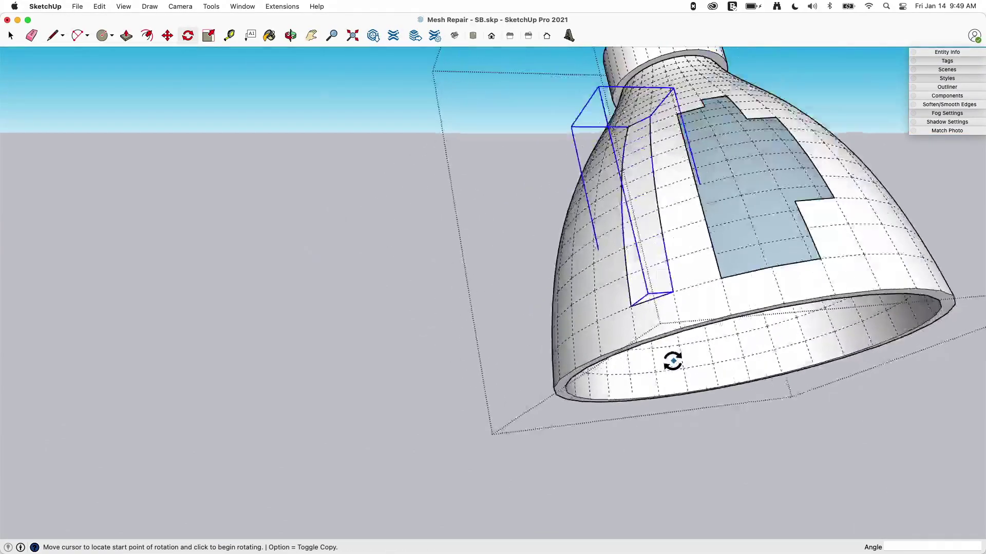
pyautogui.click(672, 352)
pyautogui.click(786, 315)
pyautogui.press('alt')
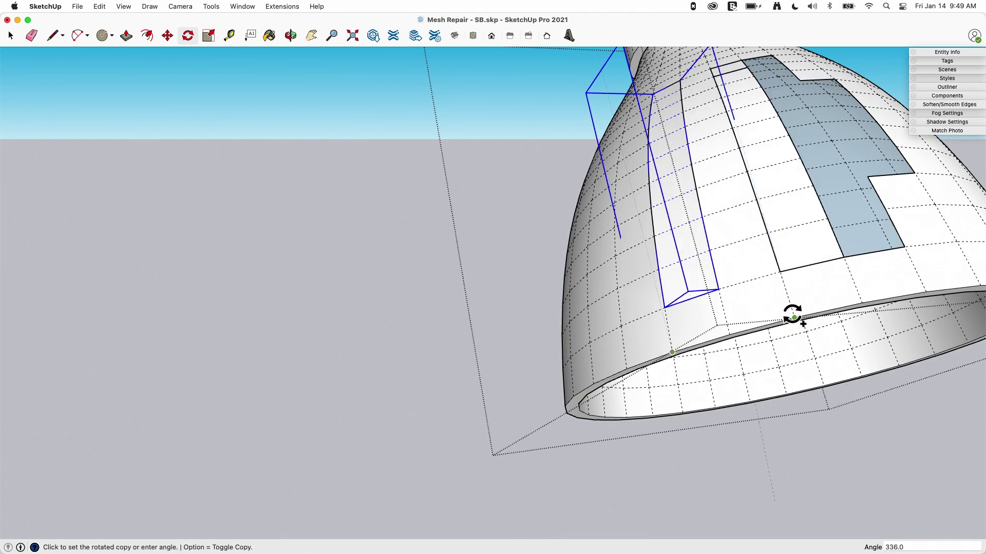
pyautogui.click(793, 315)
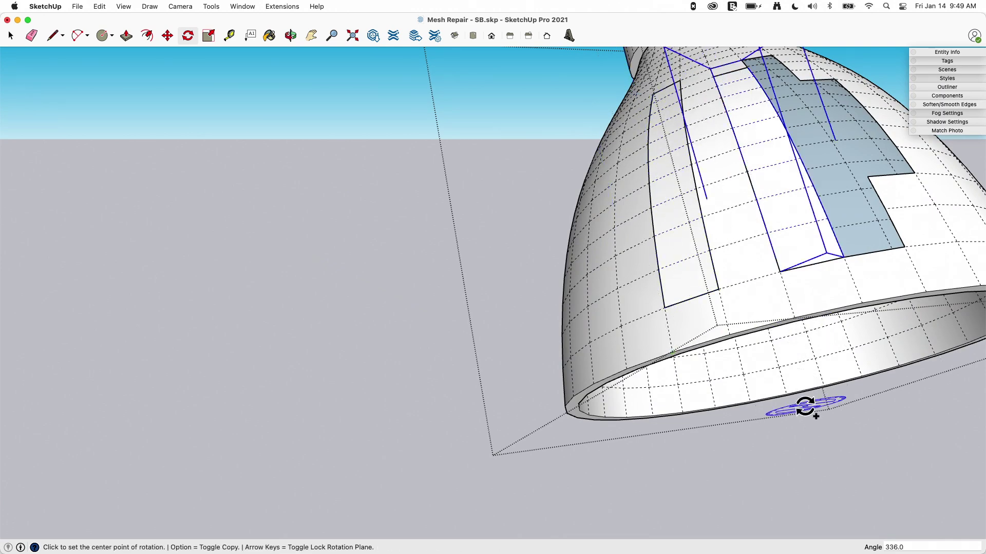
# - Rotate copies of the strip in 12-degree increments about the shade's axis to cover the remaining columns of the hole
pyautogui.moveTo(708, 315); pyautogui.dragTo(715, 270, button='middle')
pyautogui.click(639, 88)
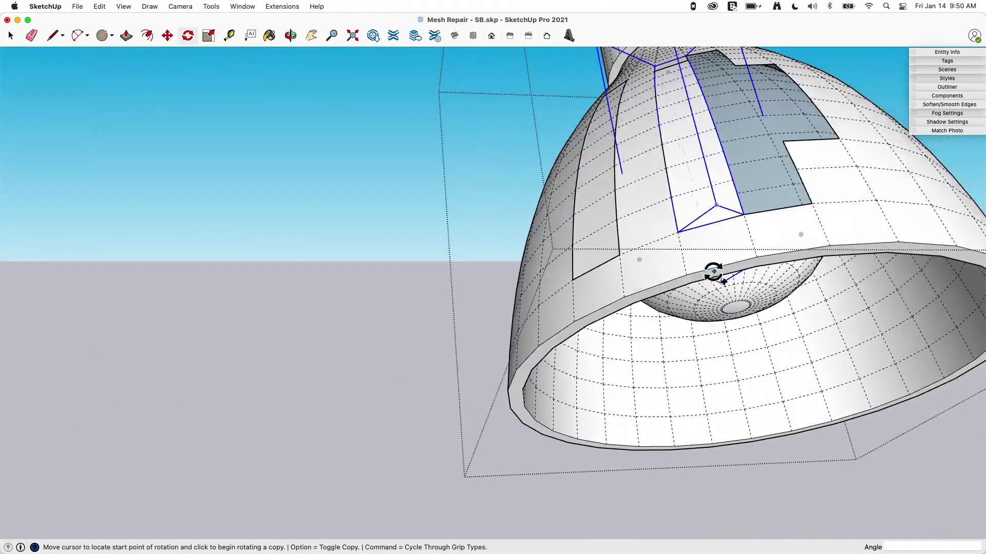
pyautogui.click(686, 275)
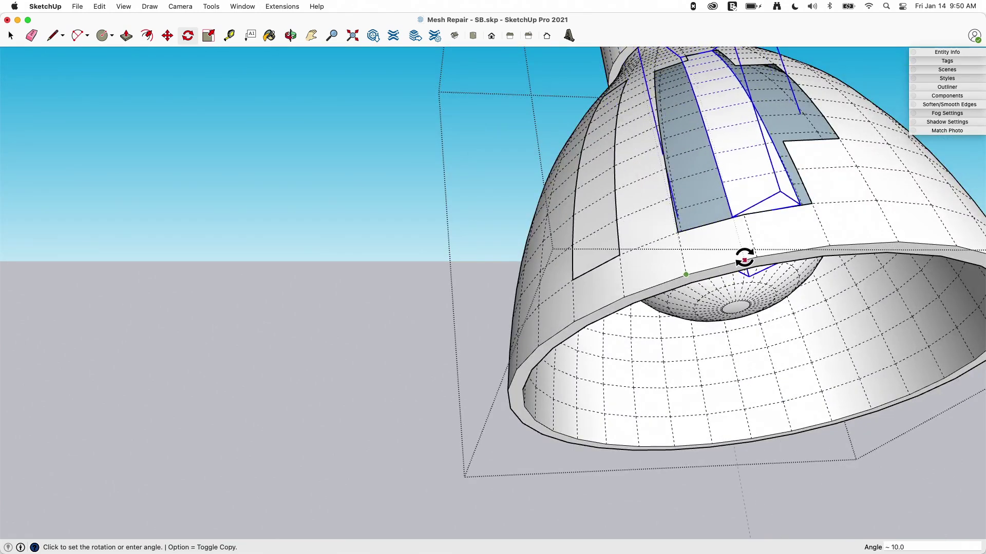
pyautogui.click(757, 257)
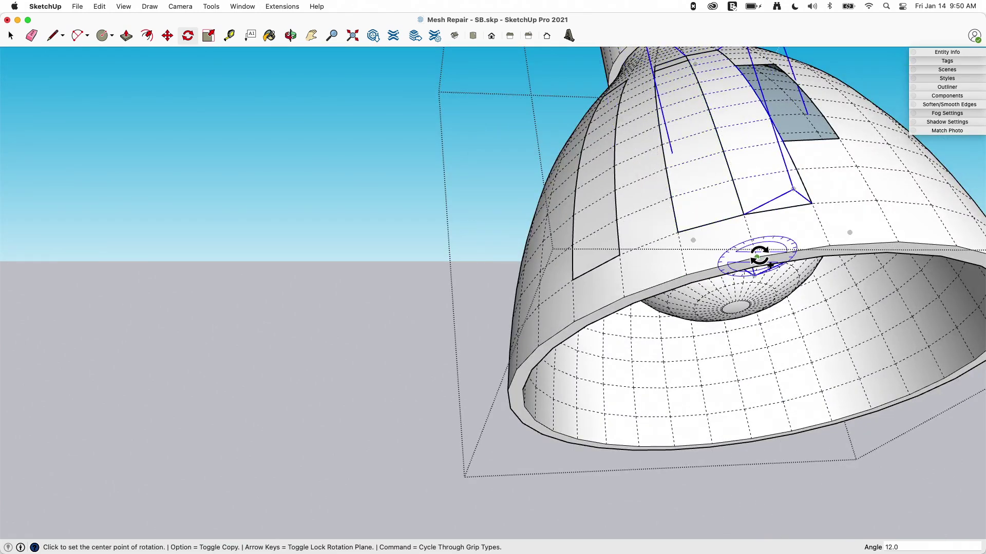
# - Select the copied strips covering the hole together with the original grouped strip, explode them into the shade mesh and clear the selection
pyautogui.press('space')
pyautogui.moveTo(748, 257); pyautogui.dragTo(864, 274, button='middle')
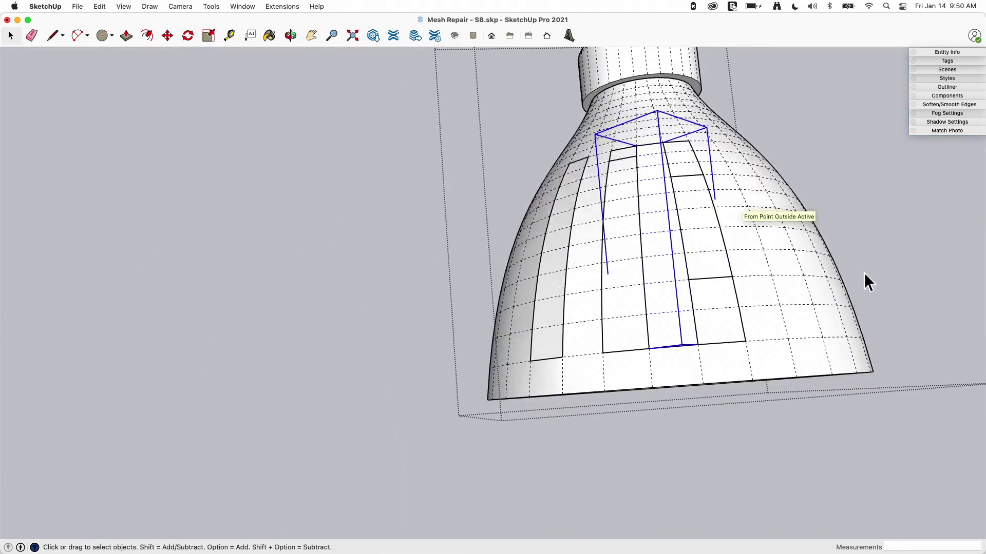
pyautogui.click(727, 262)
pyautogui.keyDown('shift'); pyautogui.click(644, 260); pyautogui.keyUp('shift')
pyautogui.keyDown('shift'); pyautogui.click(581, 280); pyautogui.keyUp('shift')
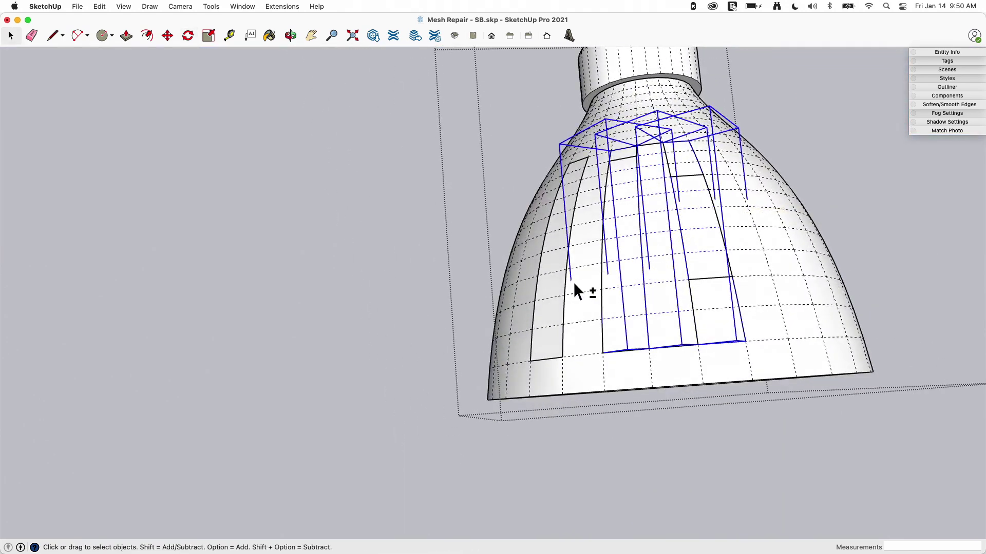
pyautogui.keyDown('shift'); pyautogui.click(559, 288); pyautogui.keyUp('shift')
pyautogui.rightClick(637, 230)
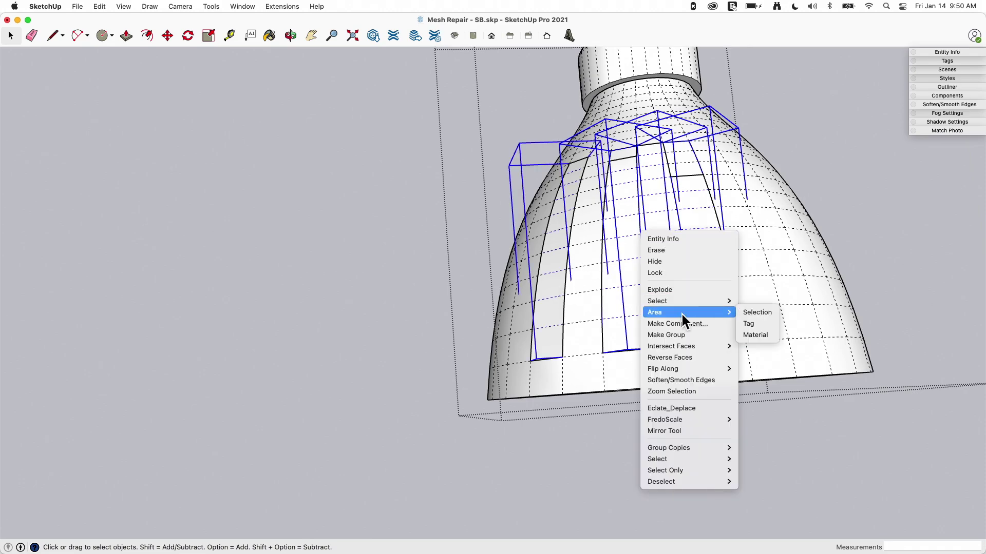
pyautogui.click(678, 288)
pyautogui.click(867, 184)
# - Turn off the display of hidden geometry to show the repaired ceiling fan with smooth surfaces
pyautogui.moveTo(735, 277); pyautogui.dragTo(601, 413, button='middle')
pyautogui.moveTo(507, 185); pyautogui.dragTo(864, 212, button='middle')
pyautogui.moveTo(740, 200); pyautogui.dragTo(536, 223, button='middle')
pyautogui.moveTo(590, 307); pyautogui.dragTo(420, 324, button='middle')
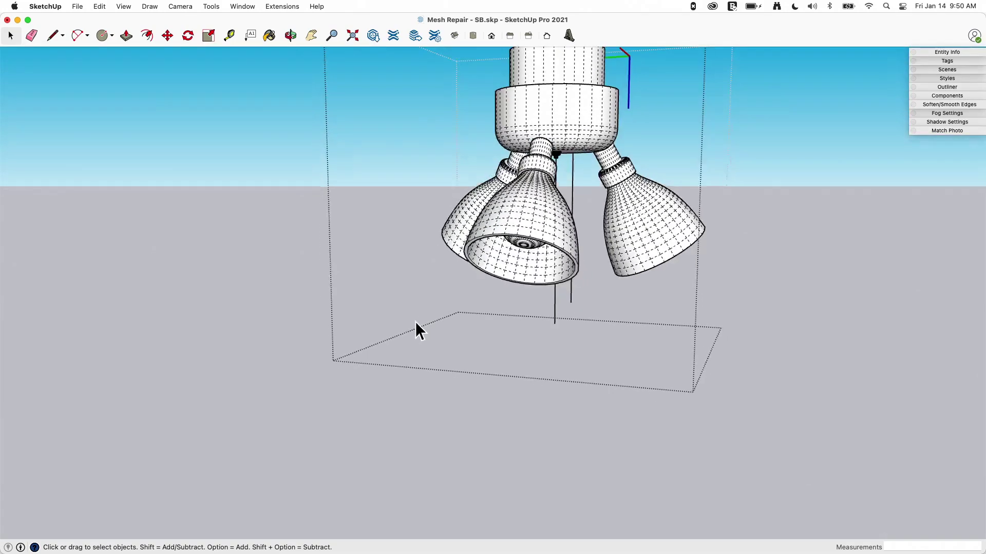
pyautogui.click(123, 6)
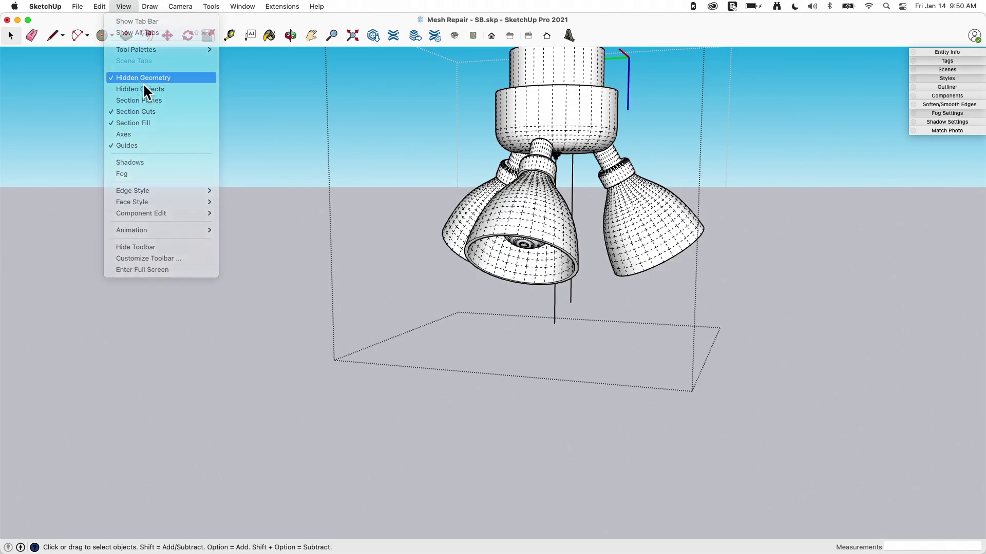
pyautogui.click(138, 78)
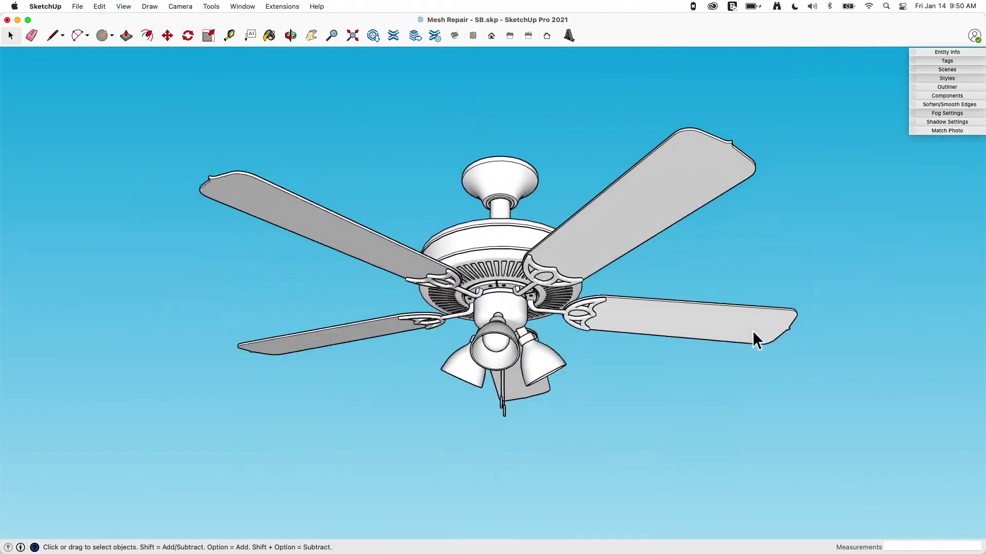